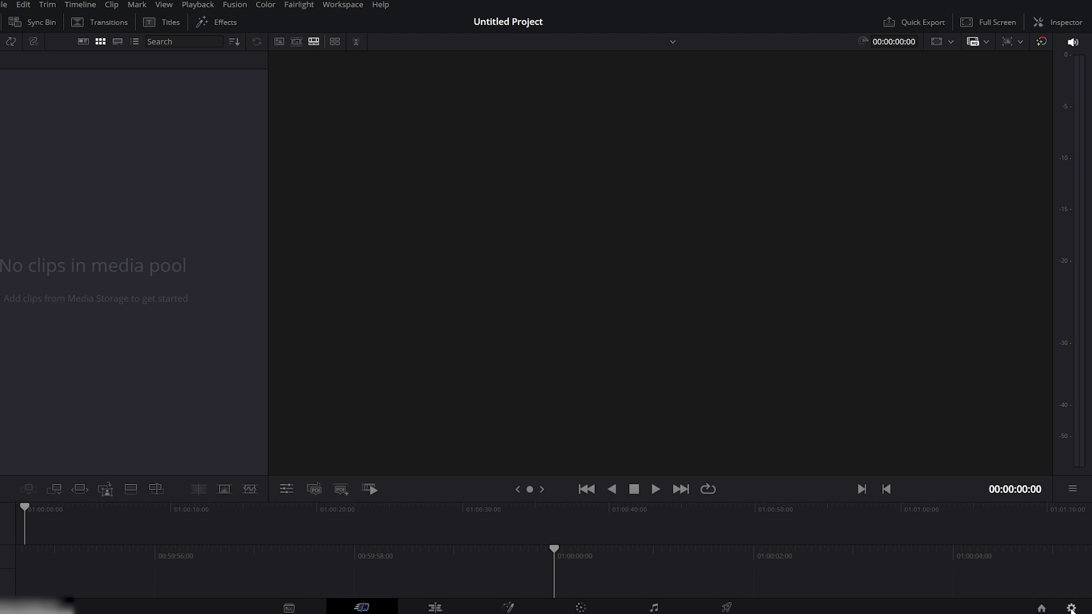
# - Set timeline and monitoring resolution to 3840 x 2160 Ultra HD, keeping 24 fps
pyautogui.click(1071, 608)
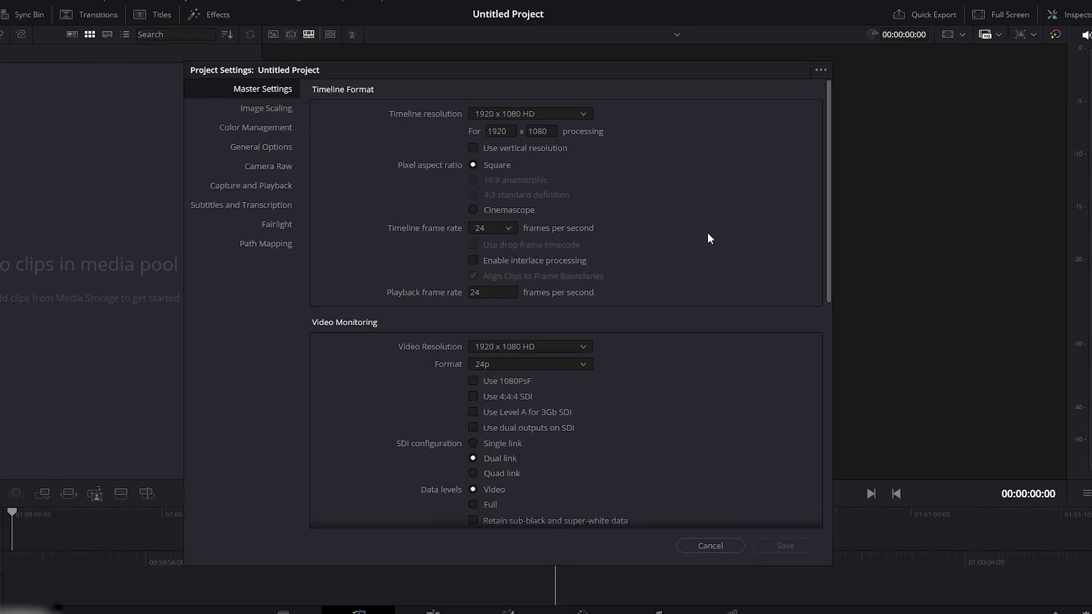
pyautogui.click(571, 67)
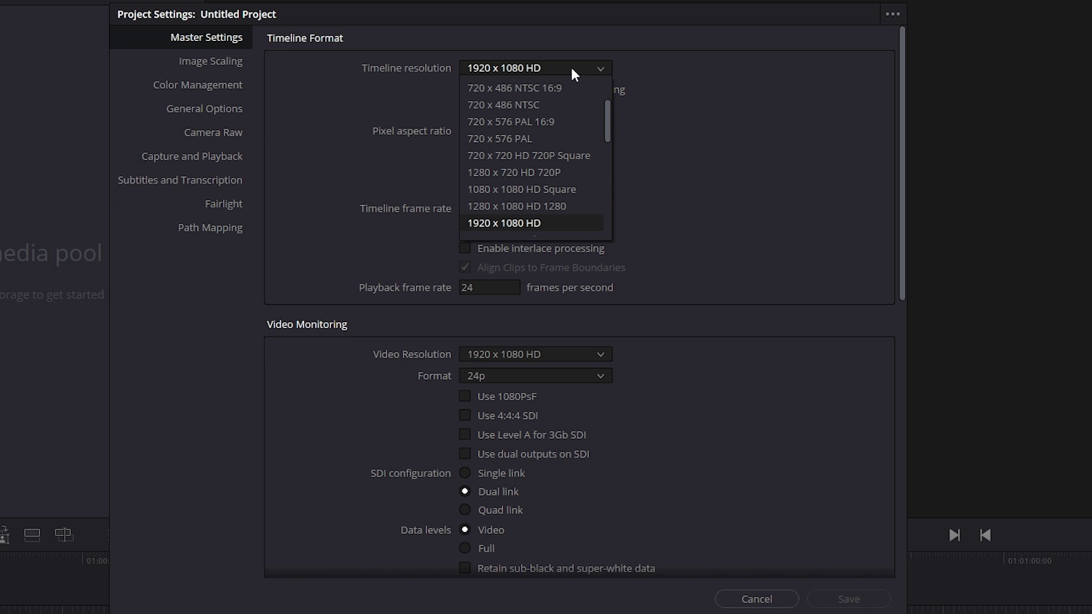
pyautogui.scroll(-2, 556, 165)
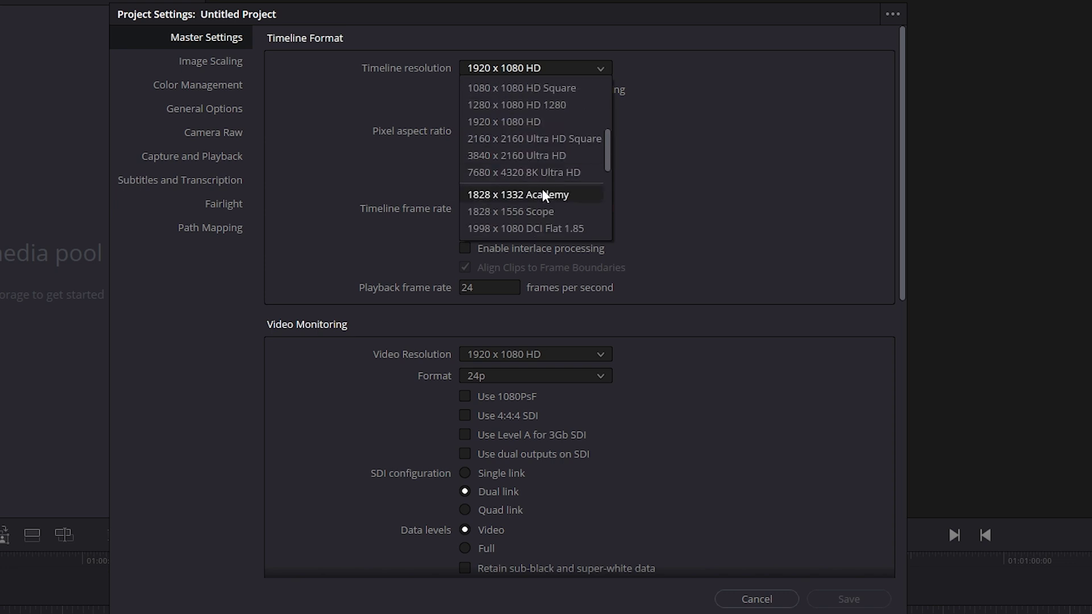
pyautogui.scroll(-2, 542, 189)
pyautogui.scroll(1, 541, 189)
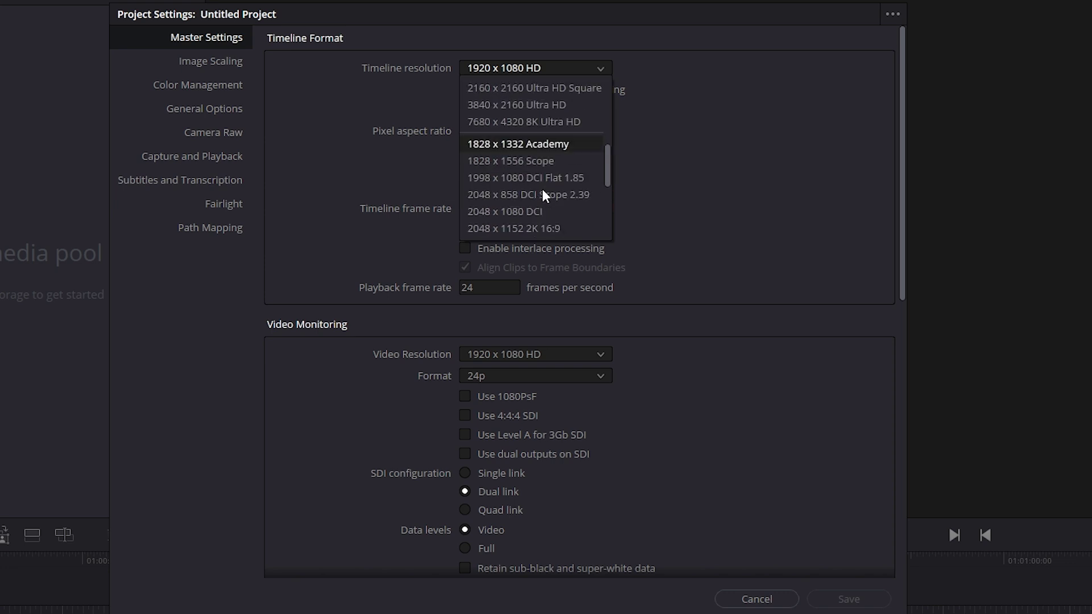
pyautogui.click(514, 106)
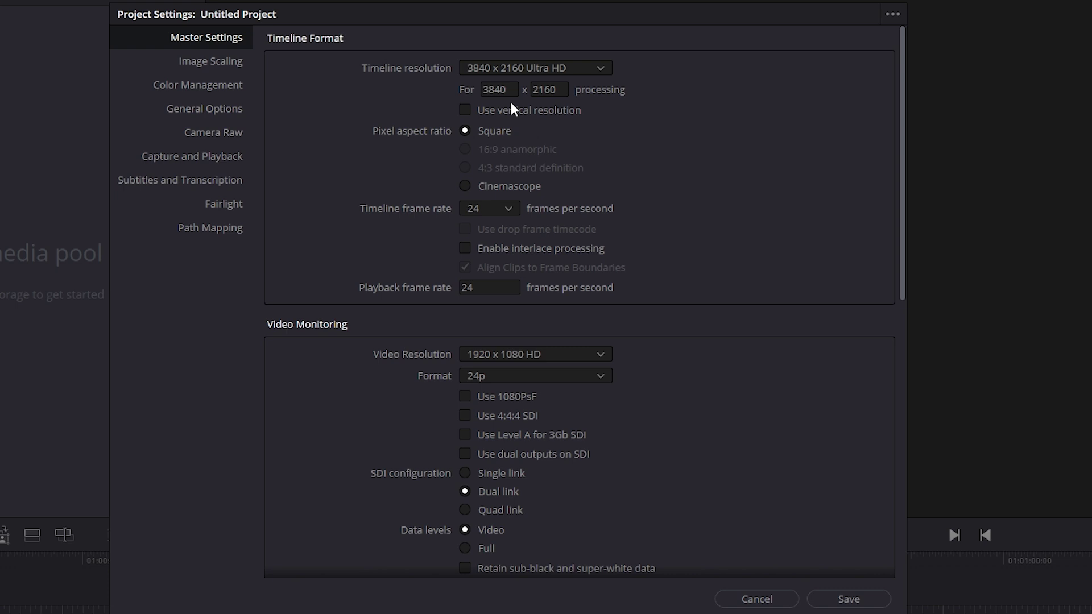
pyautogui.click(507, 209)
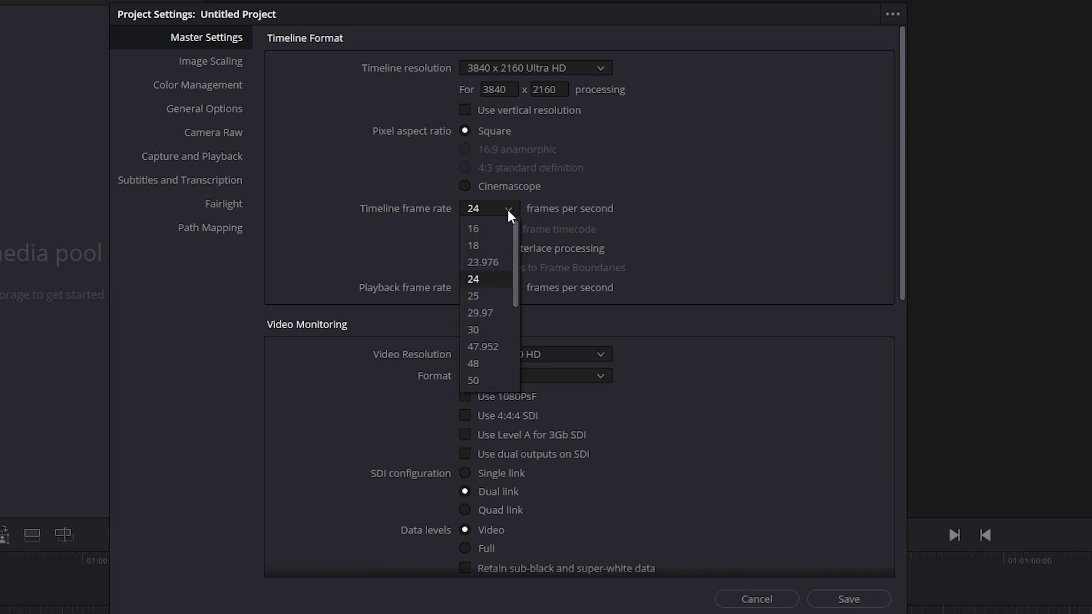
pyautogui.click(485, 280)
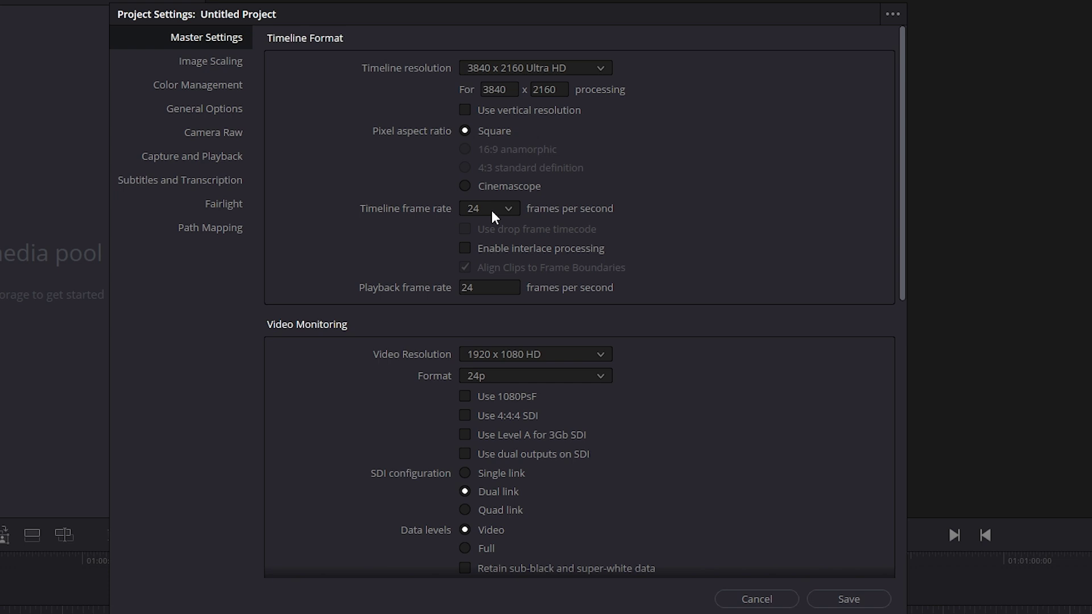
pyautogui.click(557, 356)
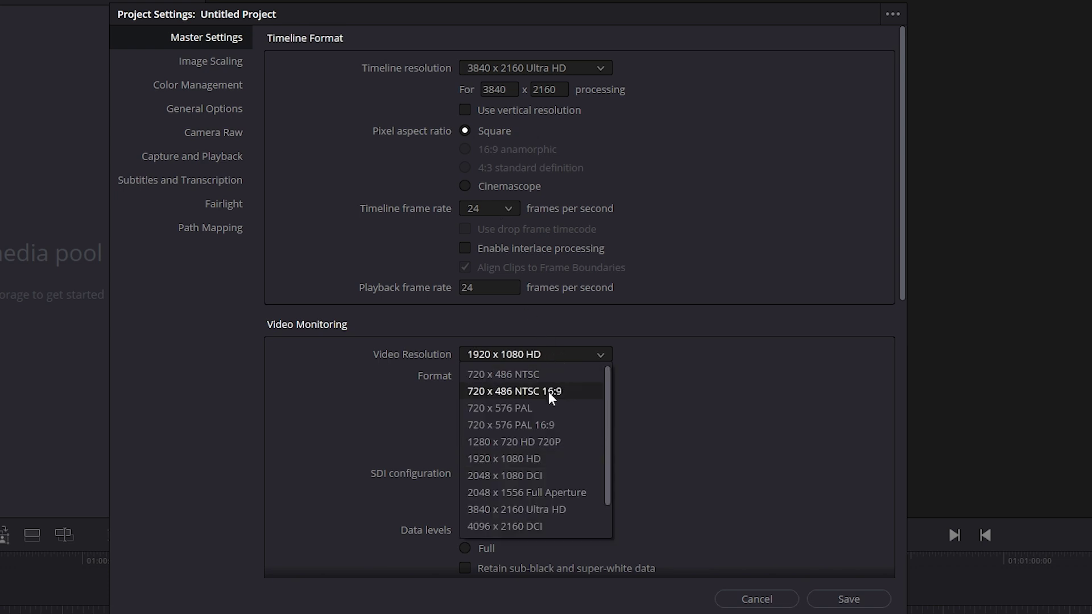
pyautogui.click(503, 510)
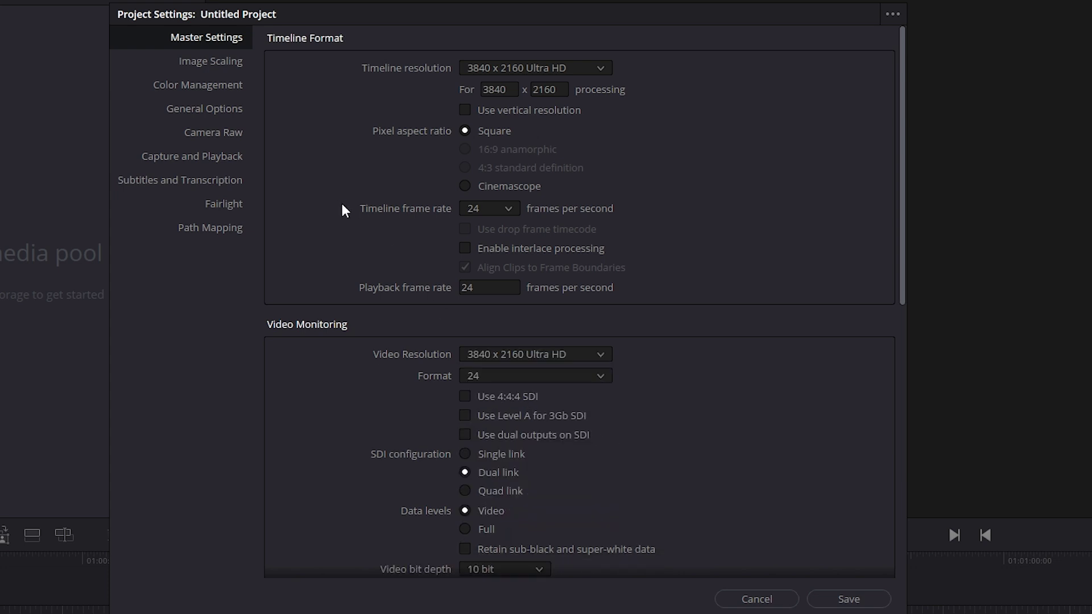
# - Set color management to DaVinci WG/Intermediate timeline and Rec.709 Gamma 2.4 output, then save settings
pyautogui.click(197, 86)
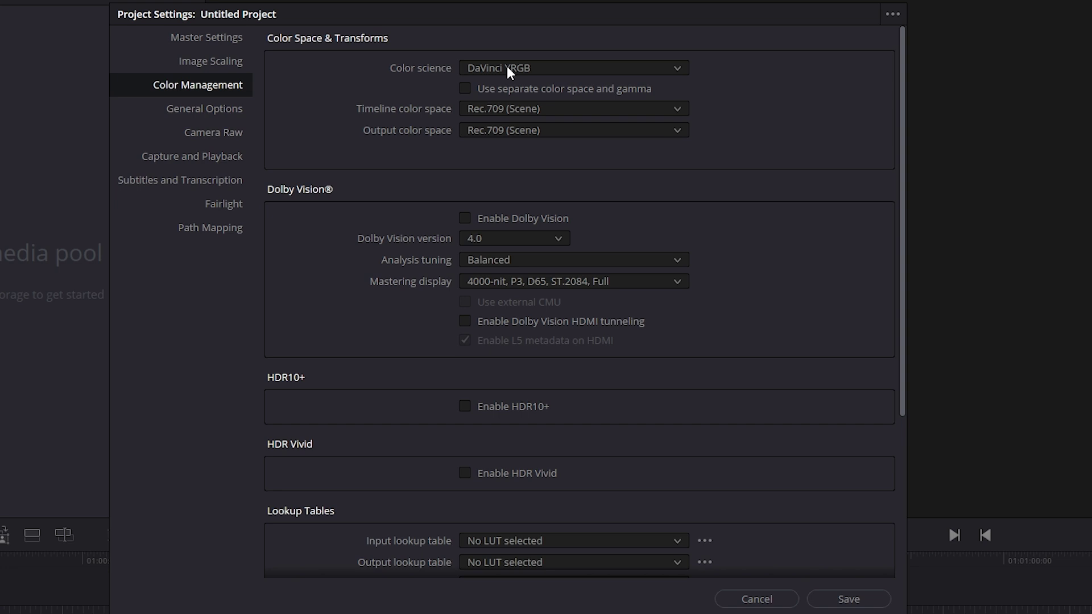
pyautogui.click(519, 112)
pyautogui.scroll(15, 527, 163)
pyautogui.scroll(-2, 526, 163)
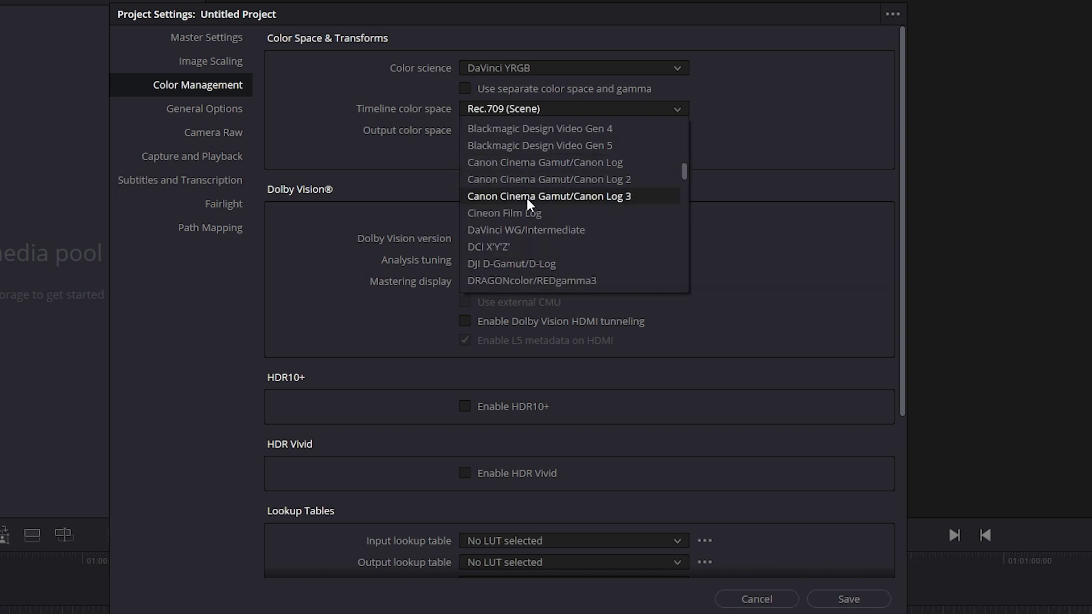
pyautogui.click(525, 230)
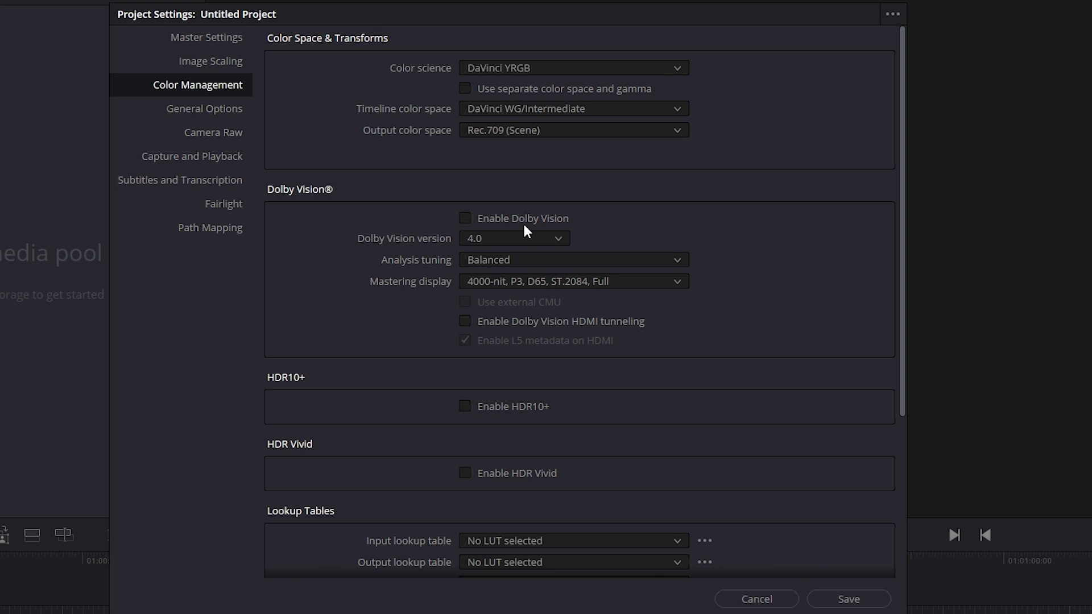
pyautogui.click(505, 134)
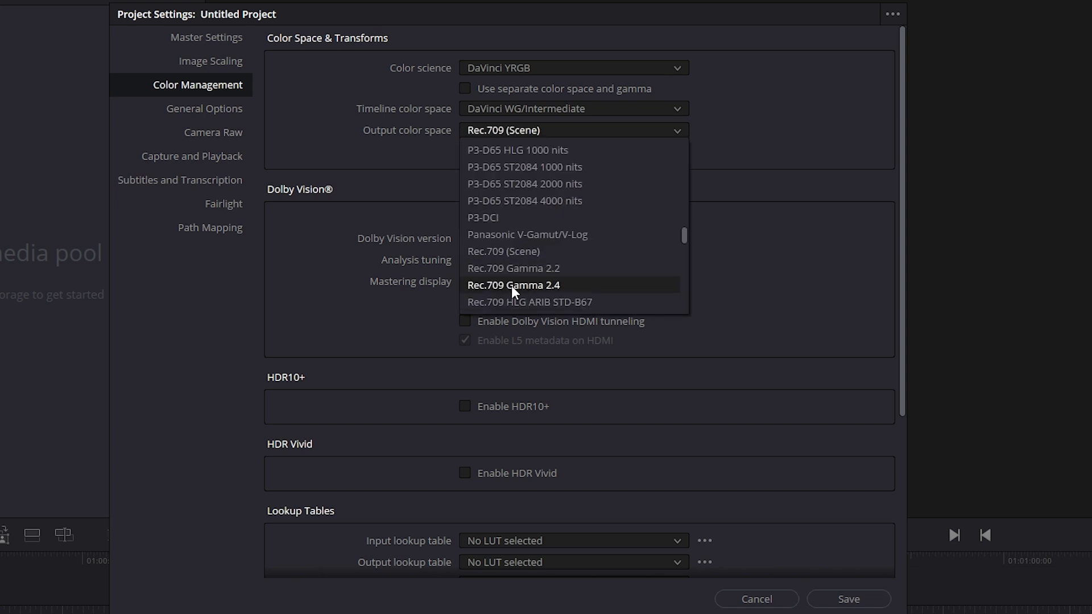
pyautogui.click(512, 285)
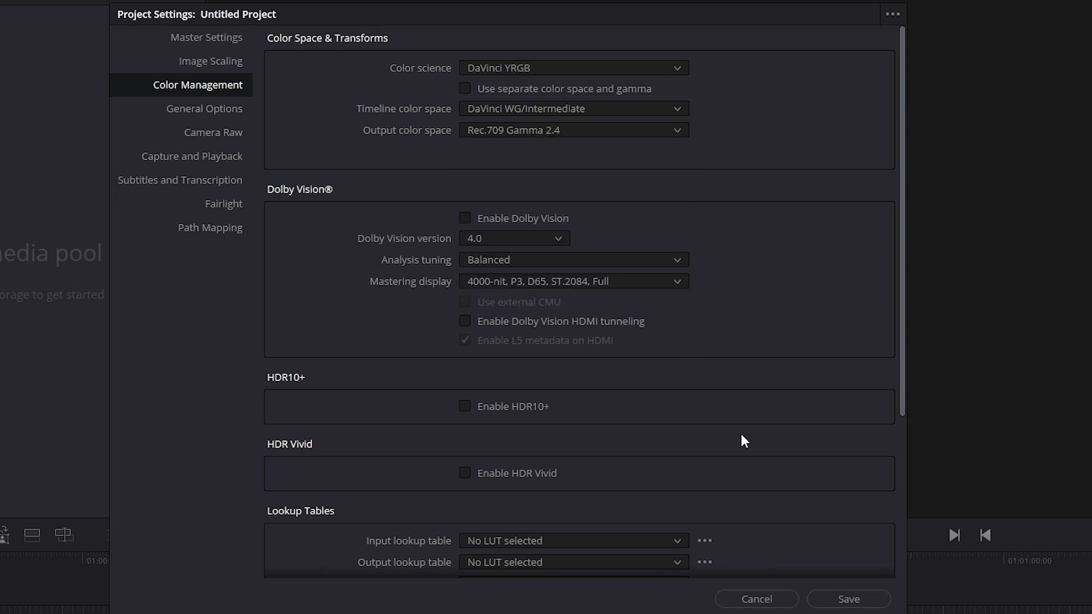
pyautogui.click(841, 597)
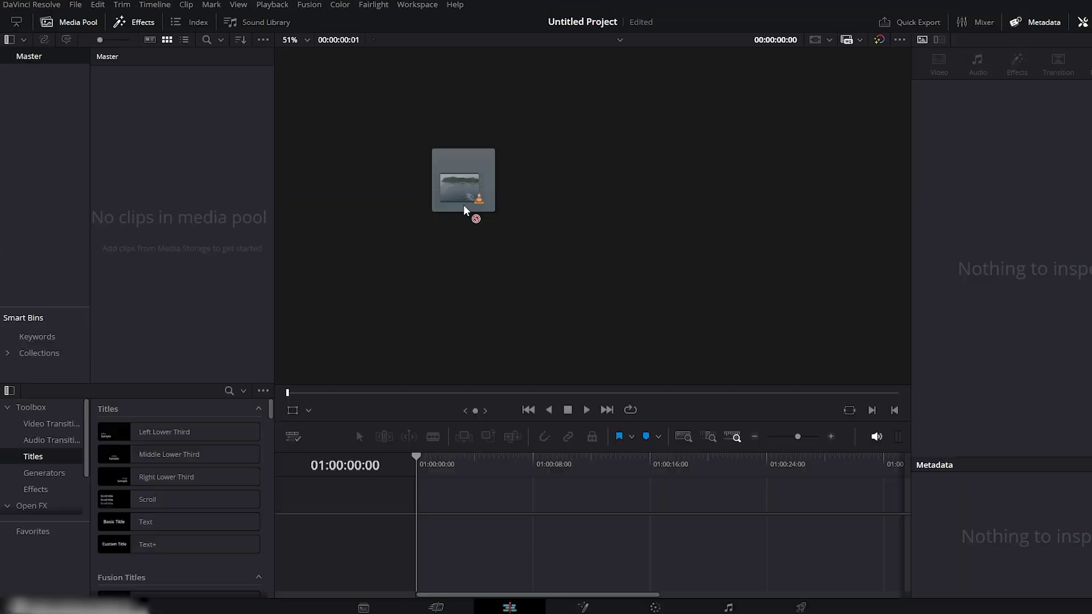
# - Import the drone beach clip onto Timeline 1 and save the project as 'Color Grading Visual_Nova'
pyautogui.moveTo(476, 215); pyautogui.dragTo(416, 502)
pyautogui.moveTo(452, 458); pyautogui.dragTo(416, 459)
pyautogui.hotkey('ctrl', 's')
pyautogui.write('Color Grading')
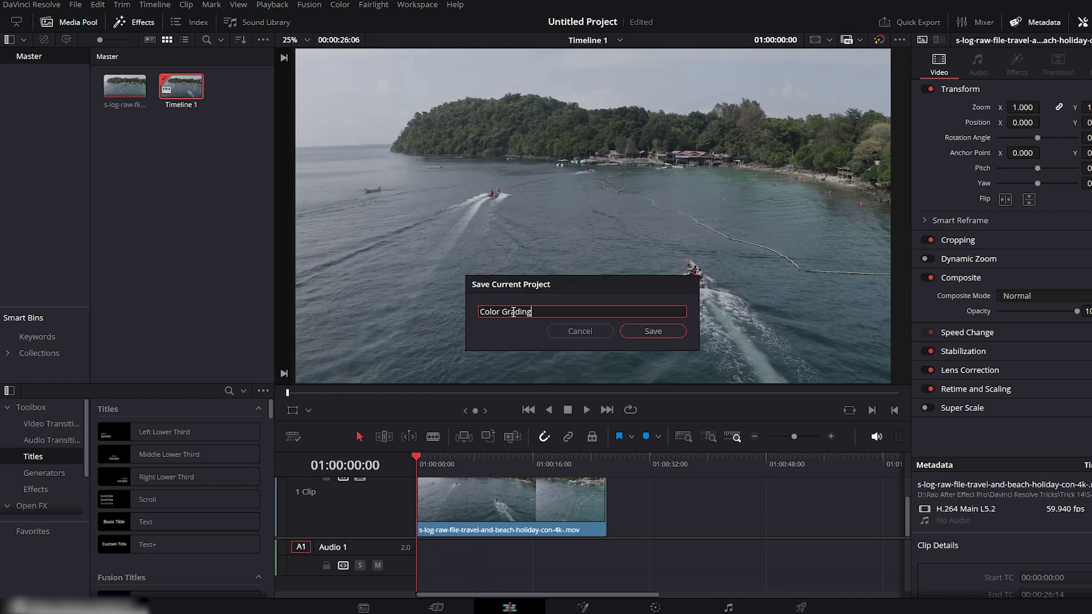
pyautogui.write(' Visual_Nova')
pyautogui.press('Return')
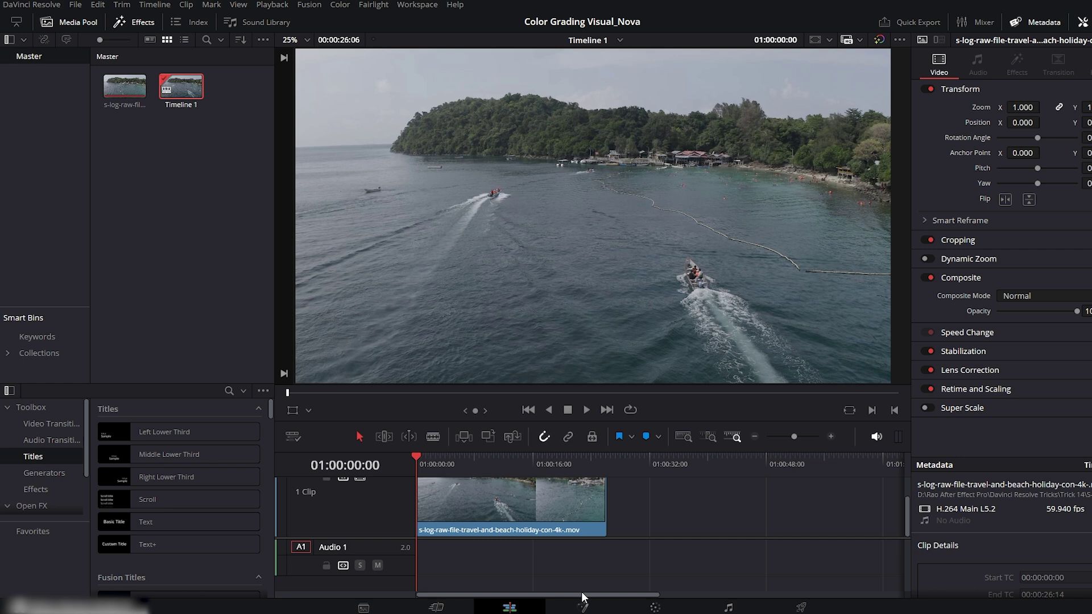
# - On the Color page, add a serial node after node 01
pyautogui.click(655, 607)
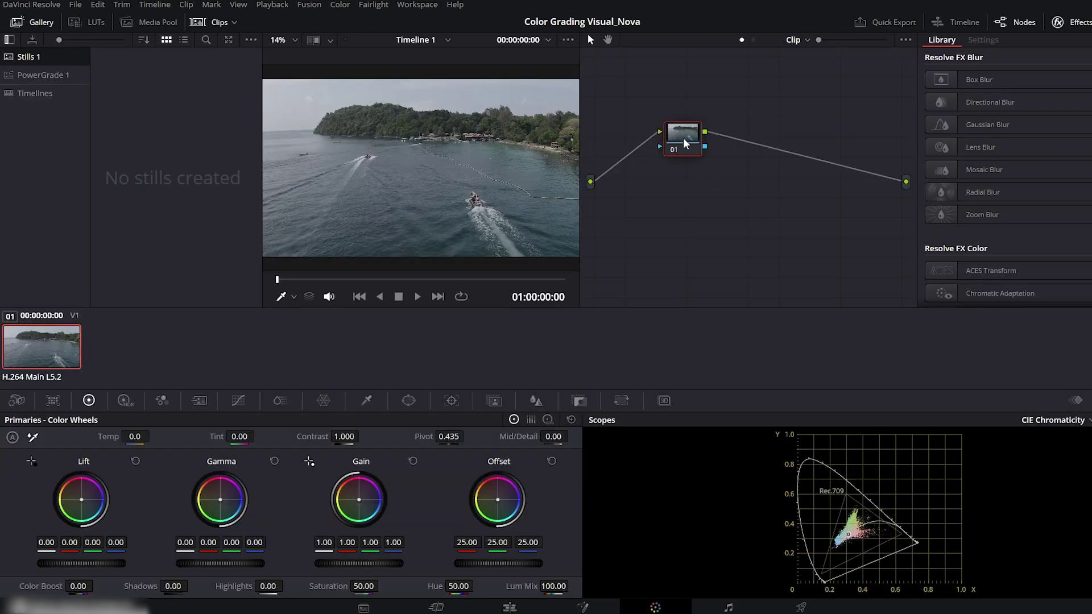
pyautogui.click(40, 23)
pyautogui.moveTo(686, 139); pyautogui.dragTo(665, 139)
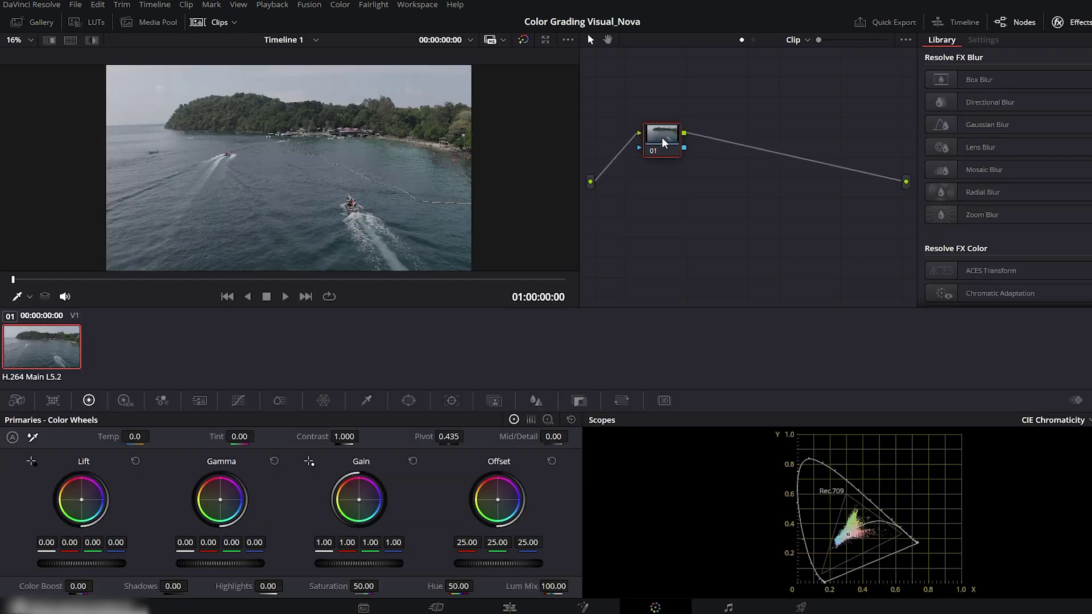
pyautogui.rightClick(664, 139)
pyautogui.moveTo(796, 200)
pyautogui.click(856, 199)
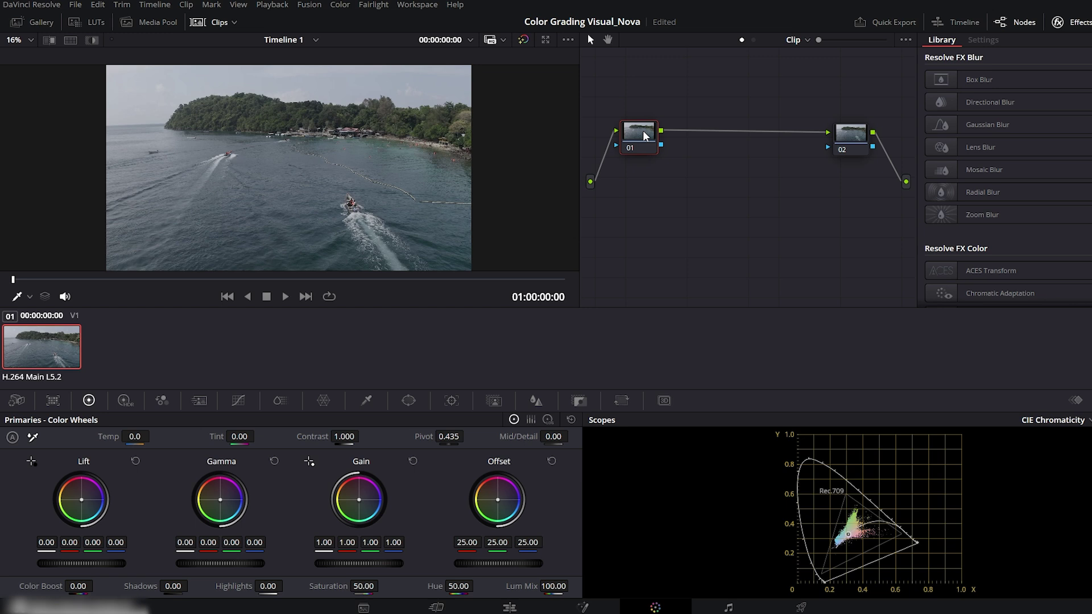
# - Label node 01 as IN and node 02 as OUT
pyautogui.rightClick(637, 137)
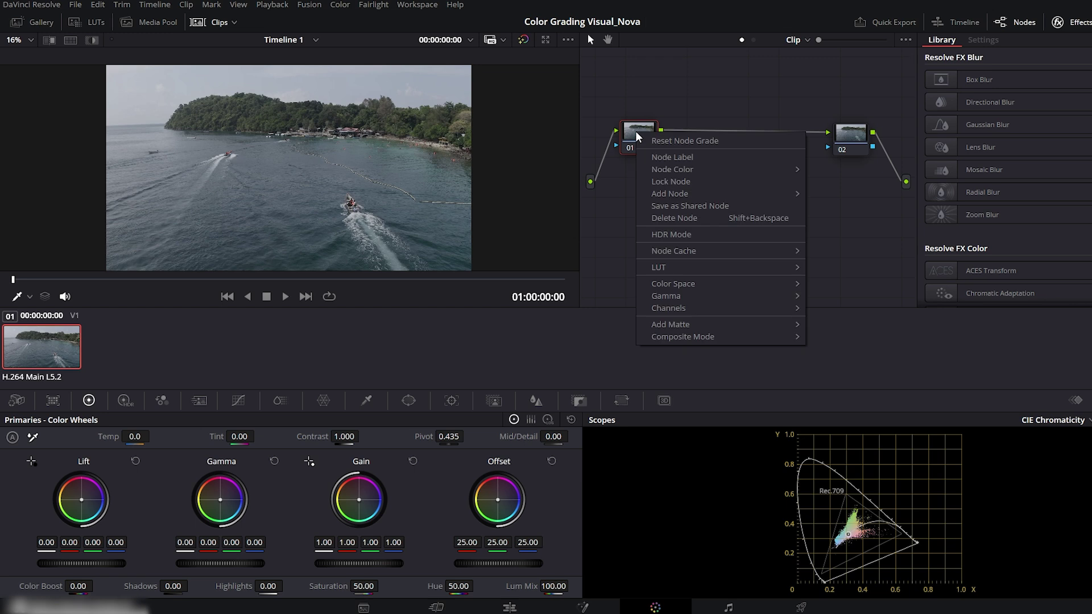
pyautogui.click(657, 155)
pyautogui.write('IN')
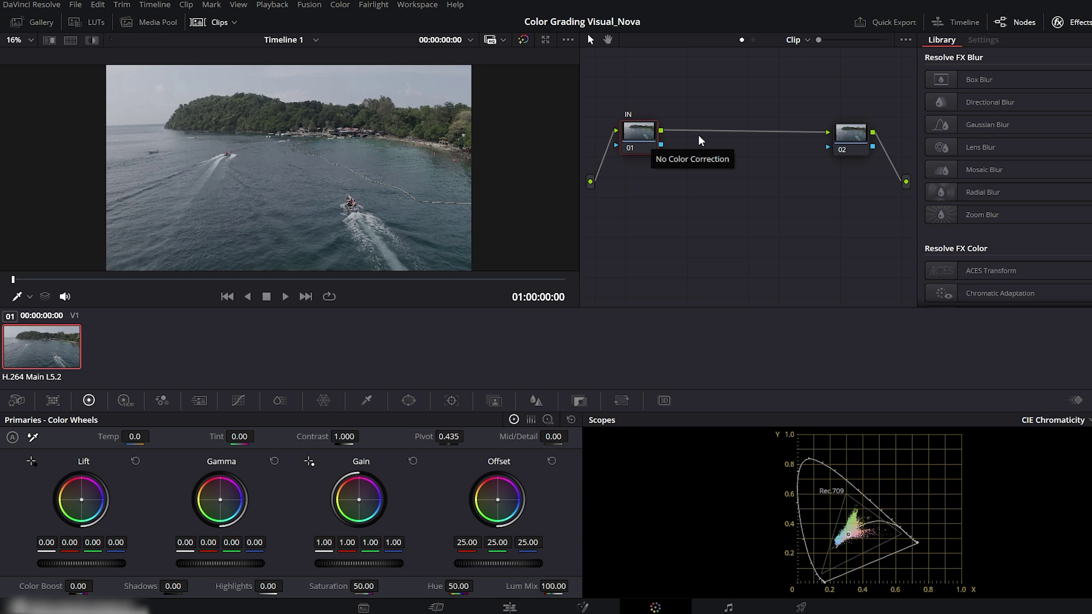
pyautogui.rightClick(853, 134)
pyautogui.click(870, 152)
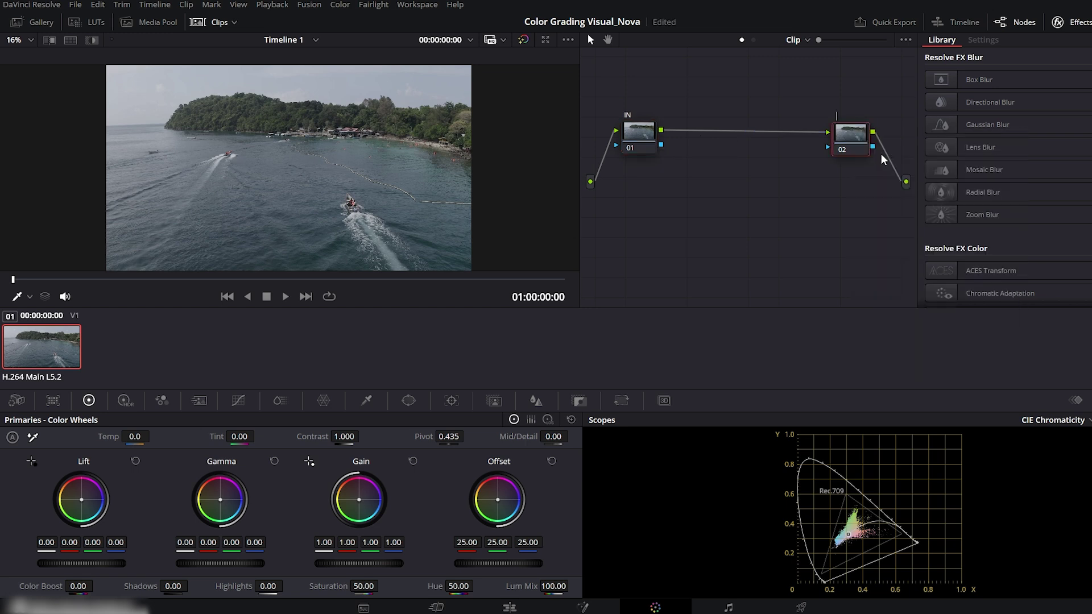
pyautogui.write('OUT')
# - Apply the Color Space Transform effect to the IN node
pyautogui.moveTo(639, 139); pyautogui.dragTo(636, 140)
pyautogui.click(1063, 39)
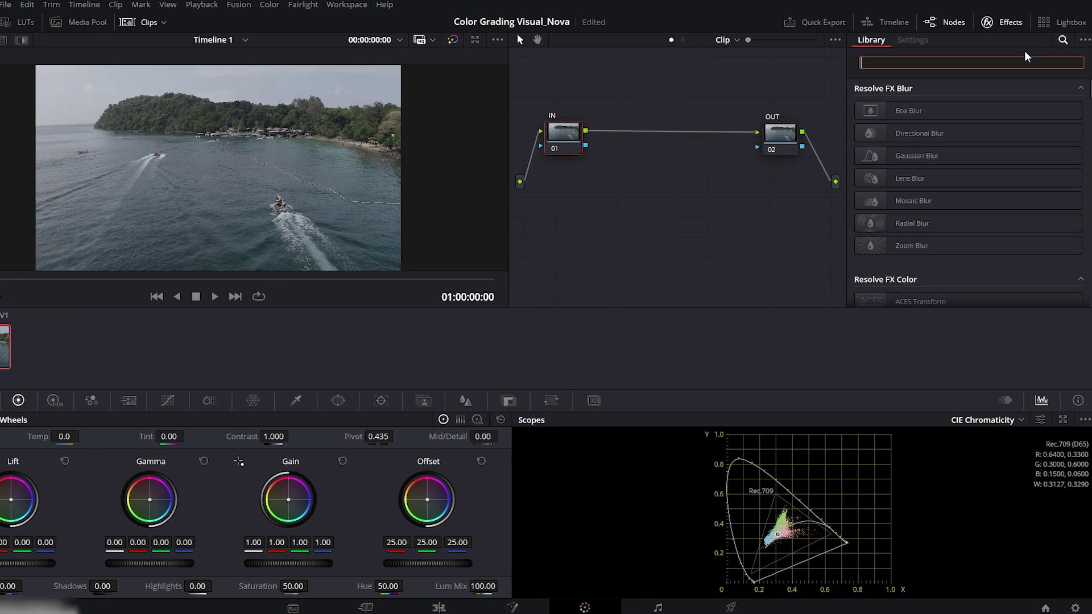
pyautogui.write('color s')
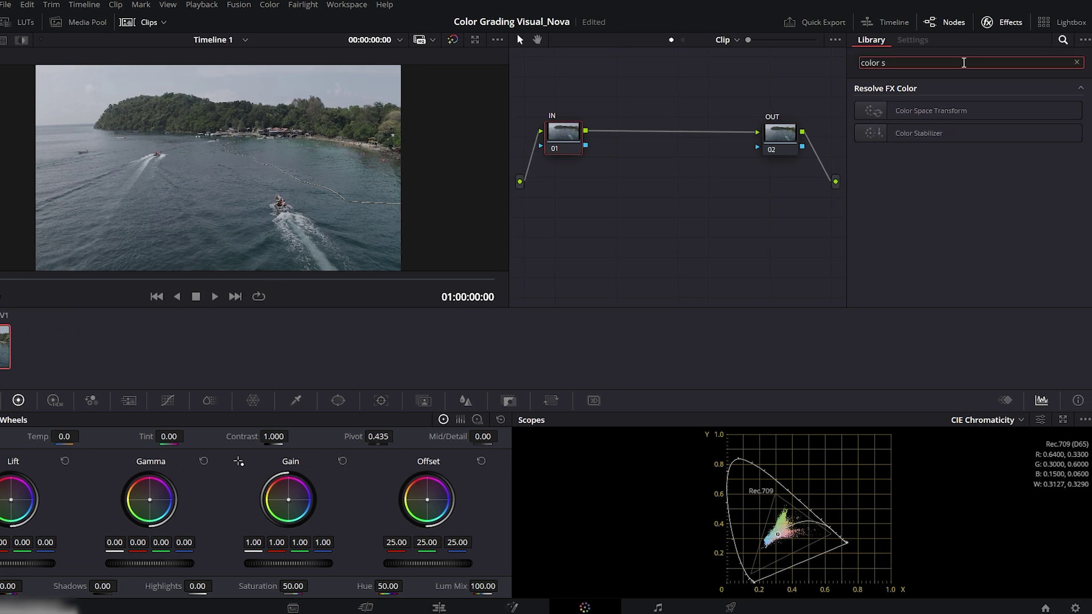
pyautogui.moveTo(924, 111); pyautogui.dragTo(788, 135)
pyautogui.write('p')
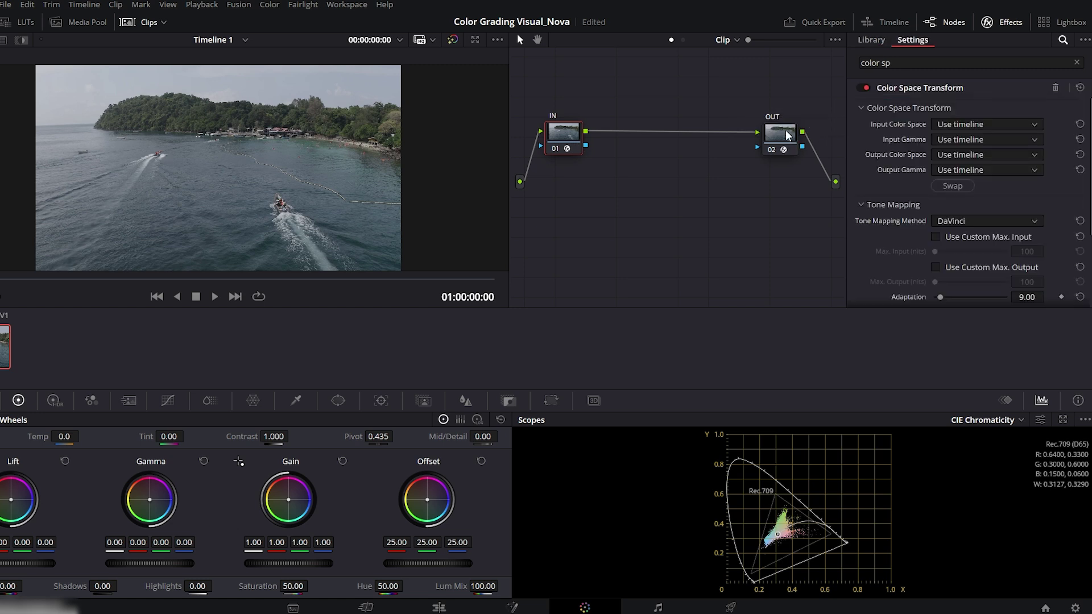
# - Set the IN node to convert Rec.709 / Rec.709 into DaVinci Wide Gamut / DaVinci Intermediate
pyautogui.click(1003, 126)
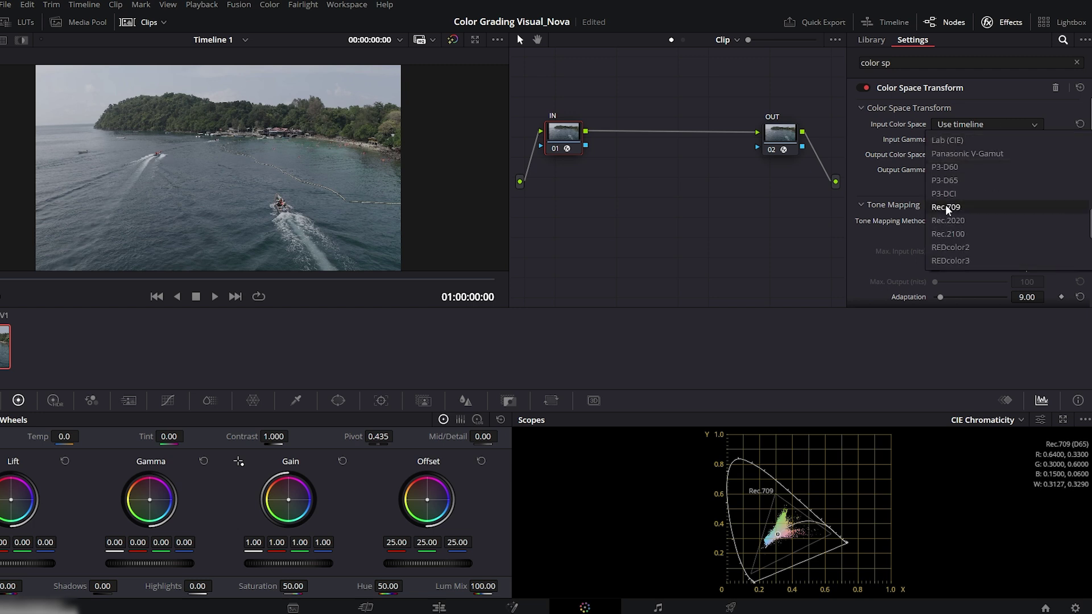
pyautogui.click(951, 208)
pyautogui.click(969, 139)
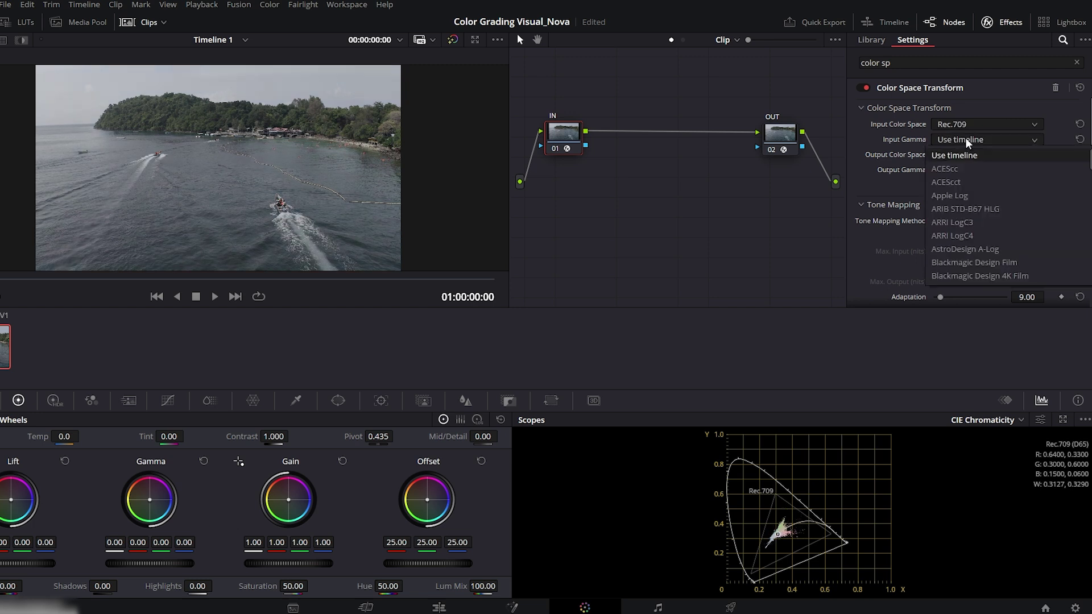
pyautogui.click(963, 215)
pyautogui.click(967, 158)
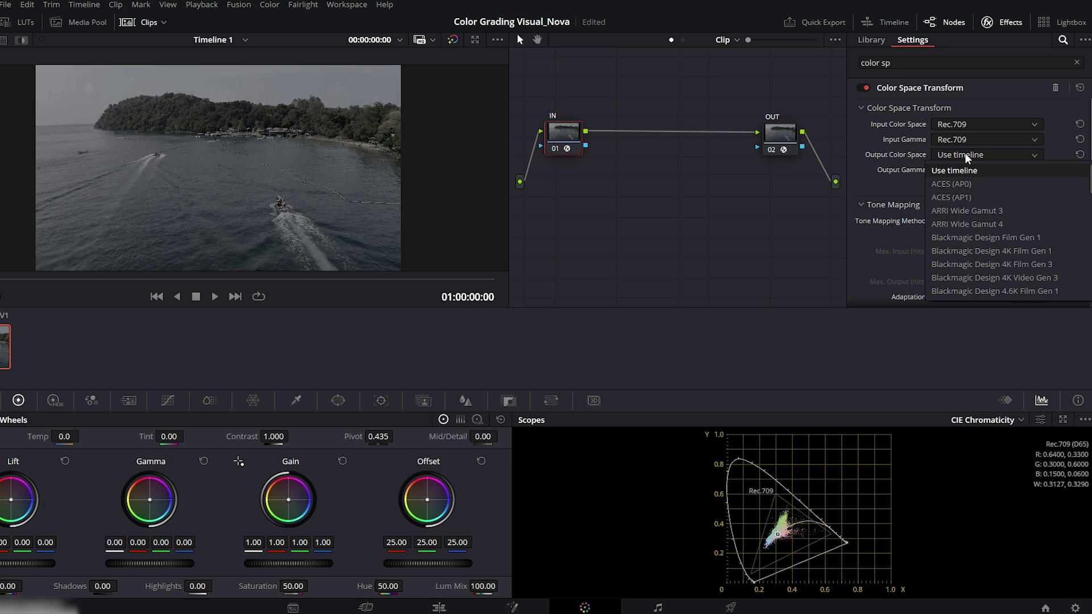
pyautogui.scroll(-5, 967, 227)
pyautogui.click(966, 238)
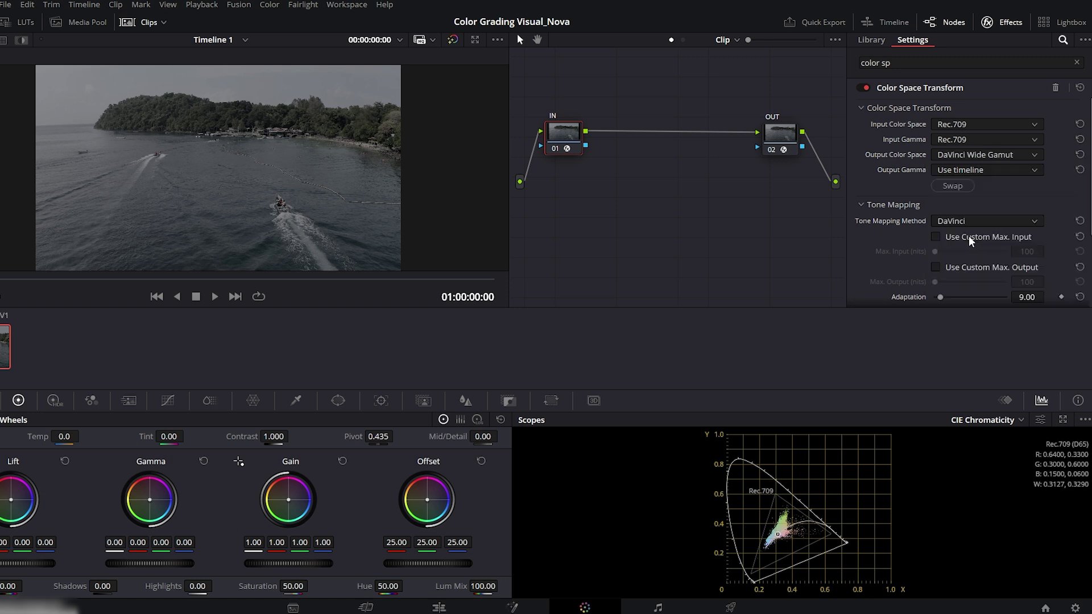
pyautogui.click(970, 170)
pyautogui.scroll(-3, 973, 262)
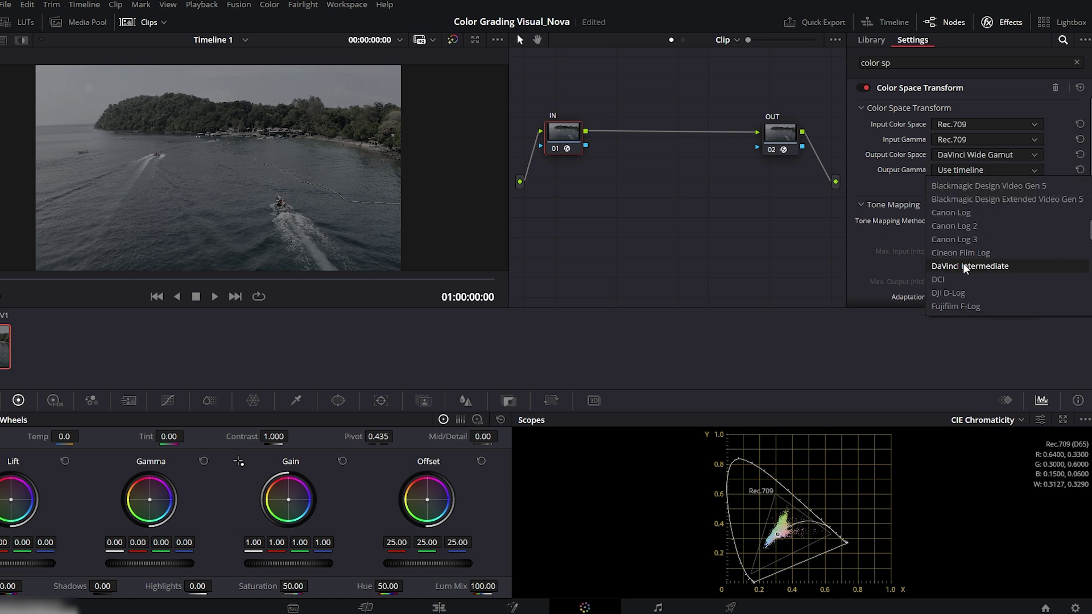
pyautogui.click(966, 267)
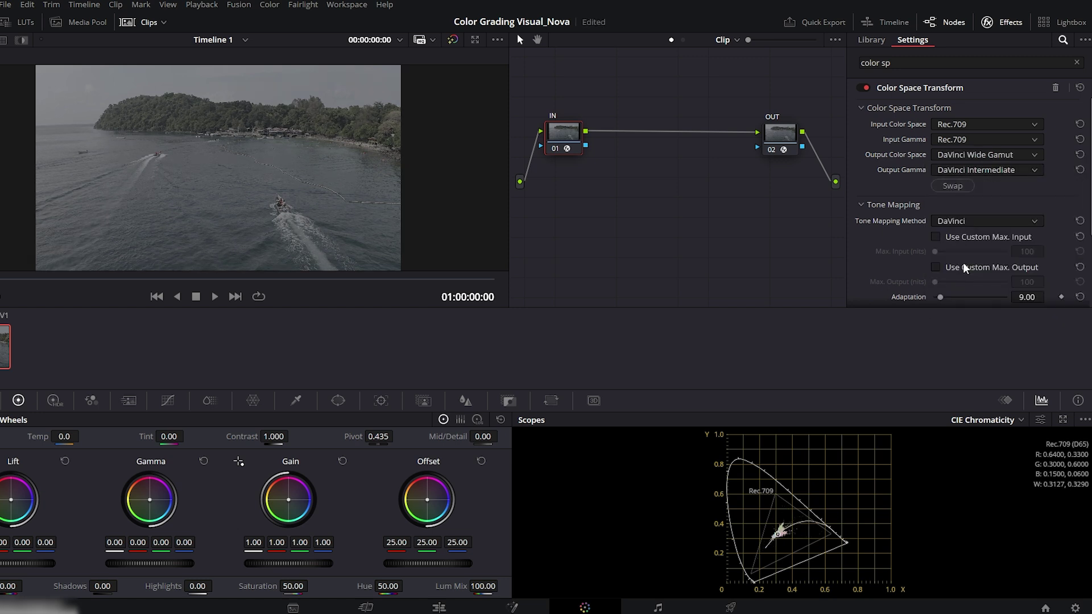
# - Set the OUT node to convert DaVinci Wide Gamut / Intermediate into Rec.709, Gamma 2.4
pyautogui.click(771, 138)
pyautogui.click(963, 125)
pyautogui.scroll(-8, 963, 137)
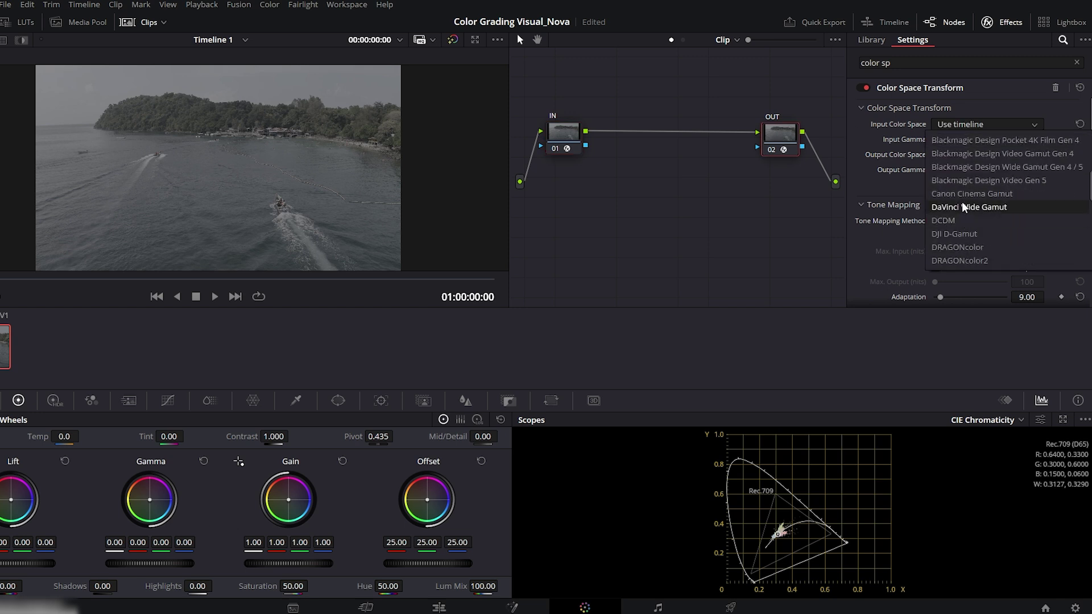
pyautogui.click(965, 208)
pyautogui.click(976, 141)
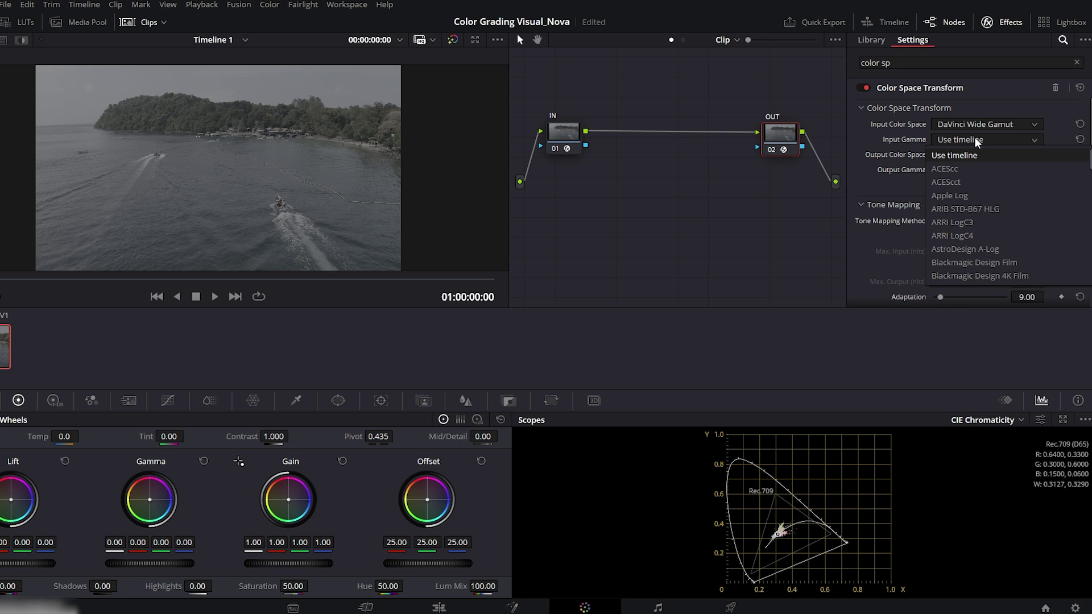
pyautogui.scroll(-5, 974, 228)
pyautogui.click(974, 238)
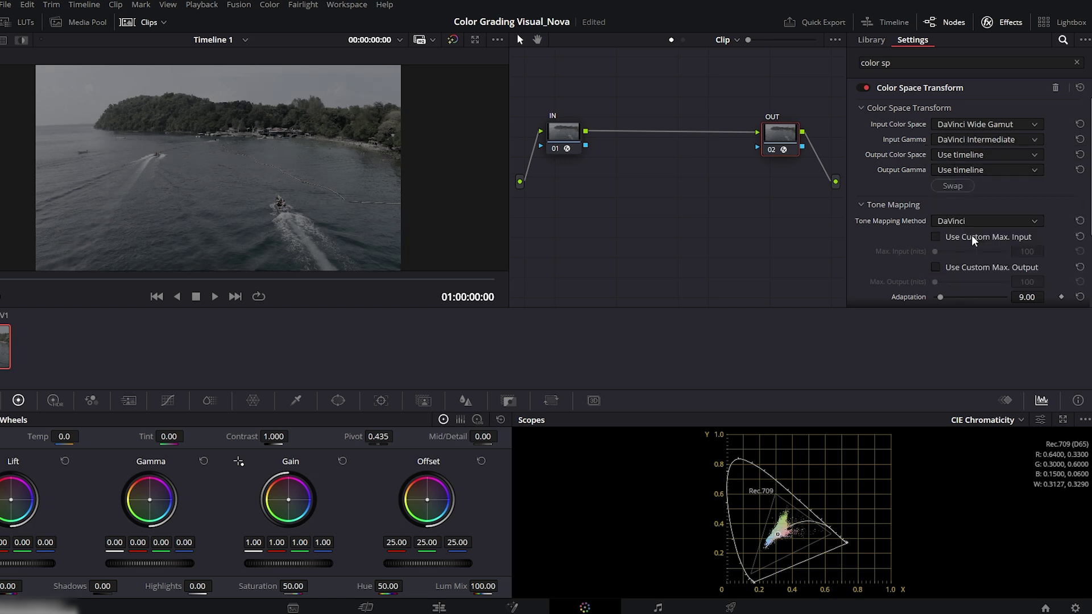
pyautogui.click(974, 158)
pyautogui.click(973, 173)
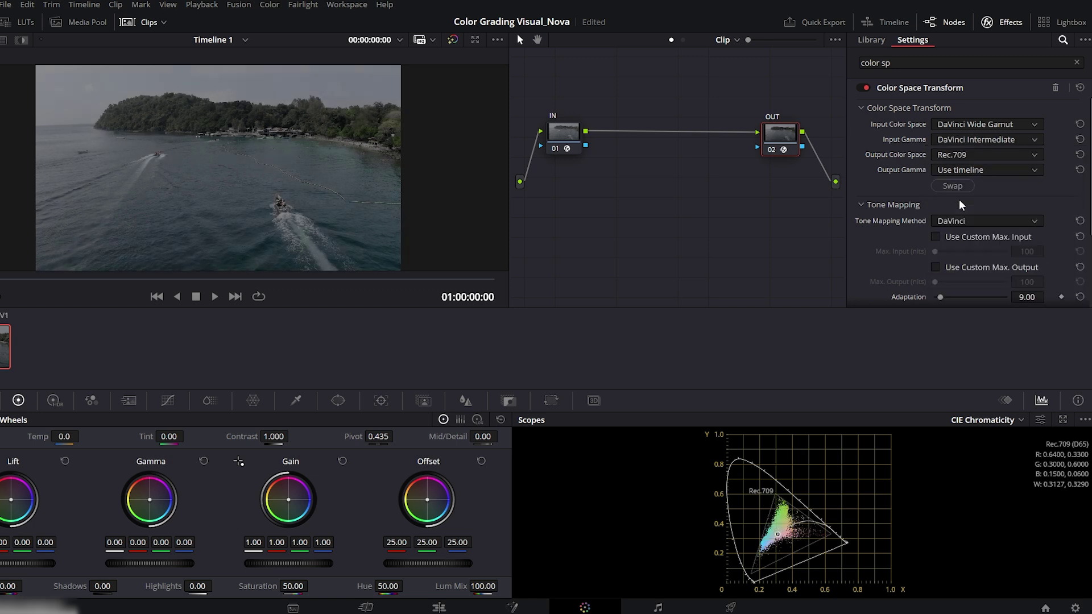
pyautogui.click(972, 170)
pyautogui.scroll(-3, 965, 265)
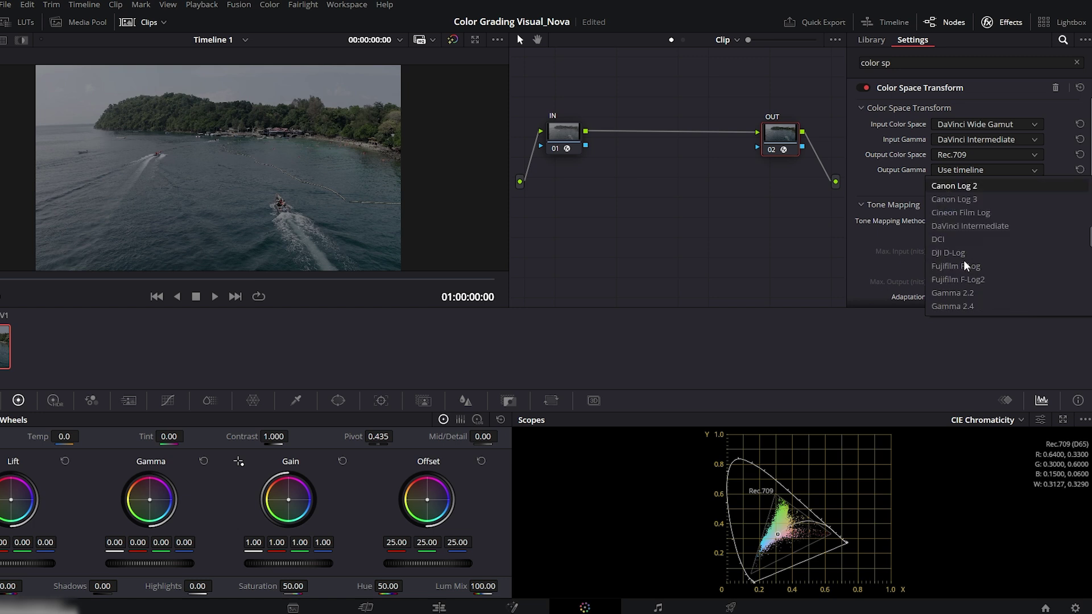
pyautogui.scroll(-2, 966, 265)
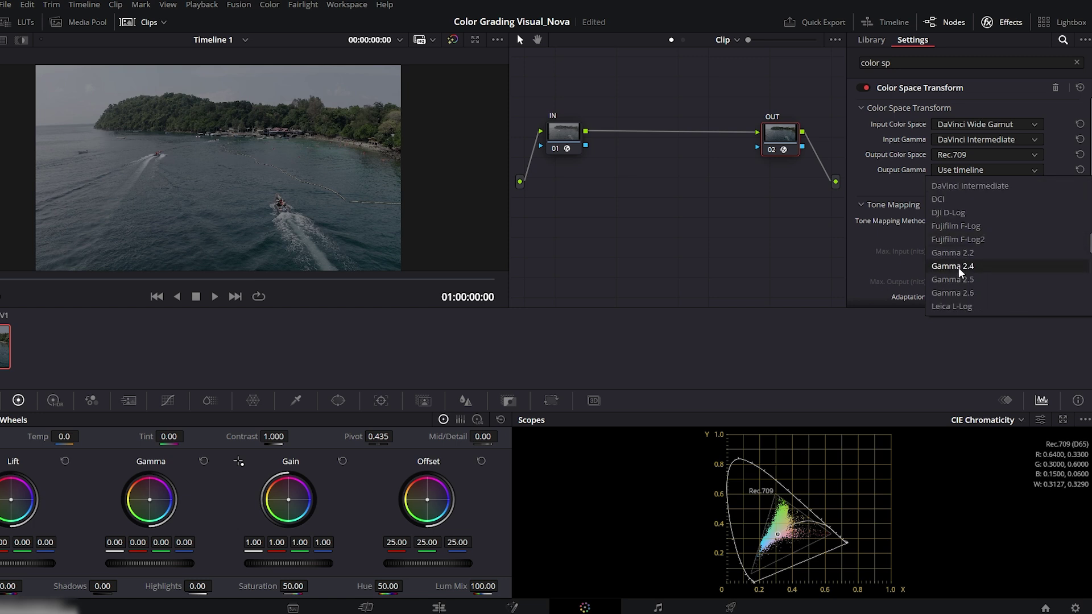
pyautogui.click(961, 266)
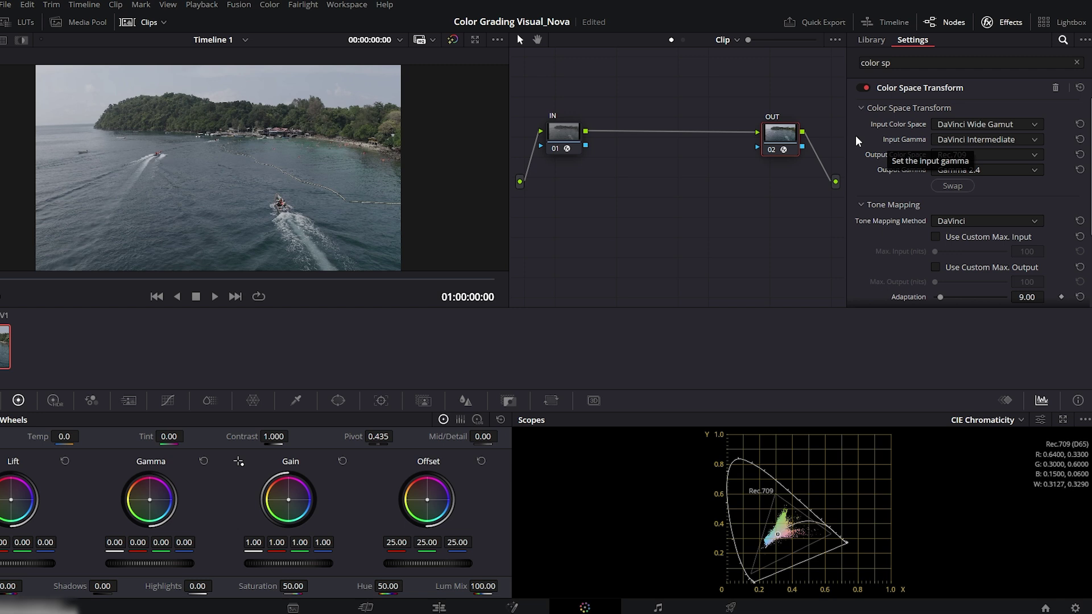
# - Add nodes 02–04 after IN and name them Exposure, Balance and Contrast
pyautogui.rightClick(566, 137)
pyautogui.moveTo(637, 205)
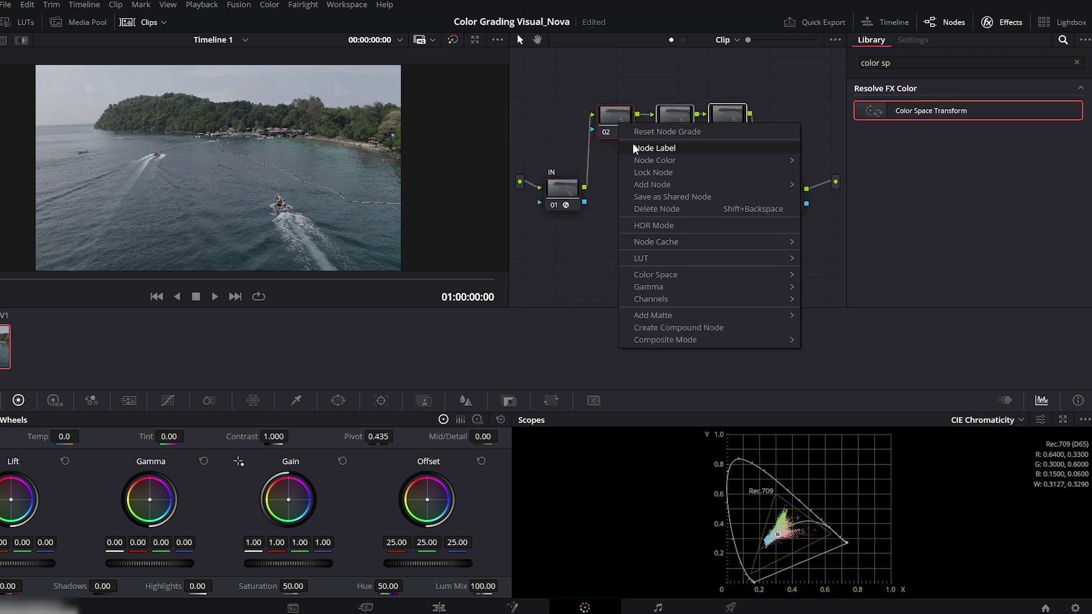
pyautogui.click(635, 149)
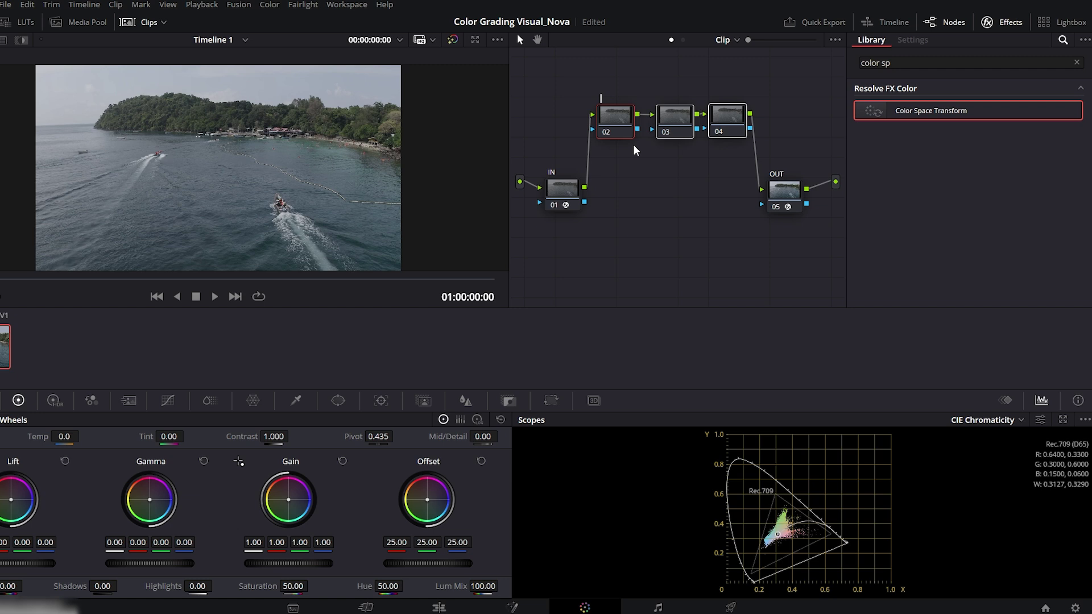
pyautogui.write('Exposure')
pyautogui.doubleClick(675, 117)
pyautogui.write('Balance')
pyautogui.doubleClick(723, 121)
pyautogui.write('Cont')
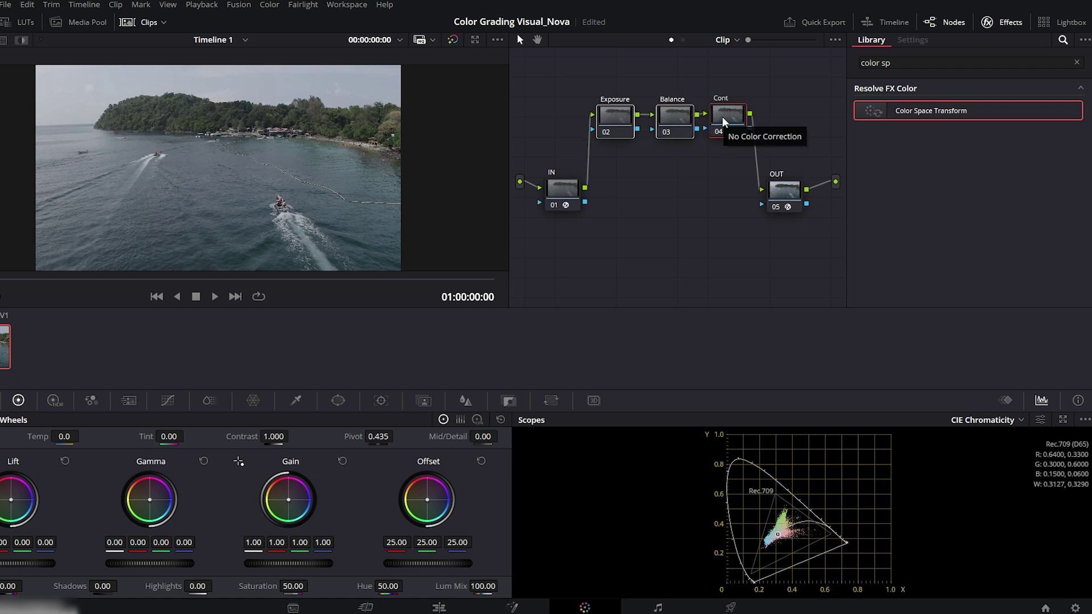
pyautogui.write('rast')
pyautogui.press('Return')
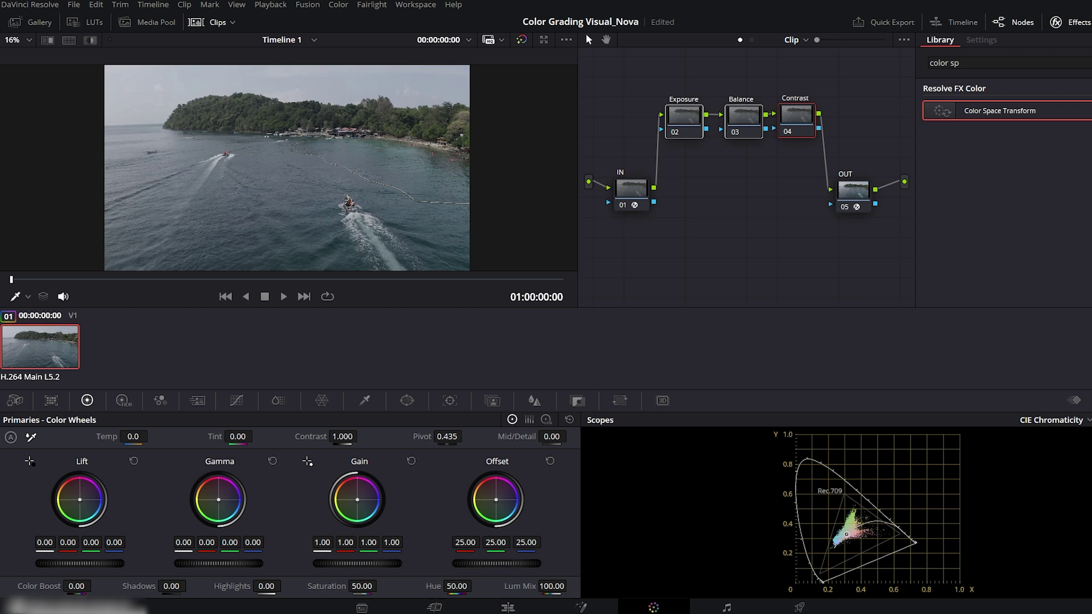
# - Set the Contrast node's Lift to -0.03 and Gain to 1.10, comparing it on and off
pyautogui.moveTo(79, 563); pyautogui.dragTo(56, 563)
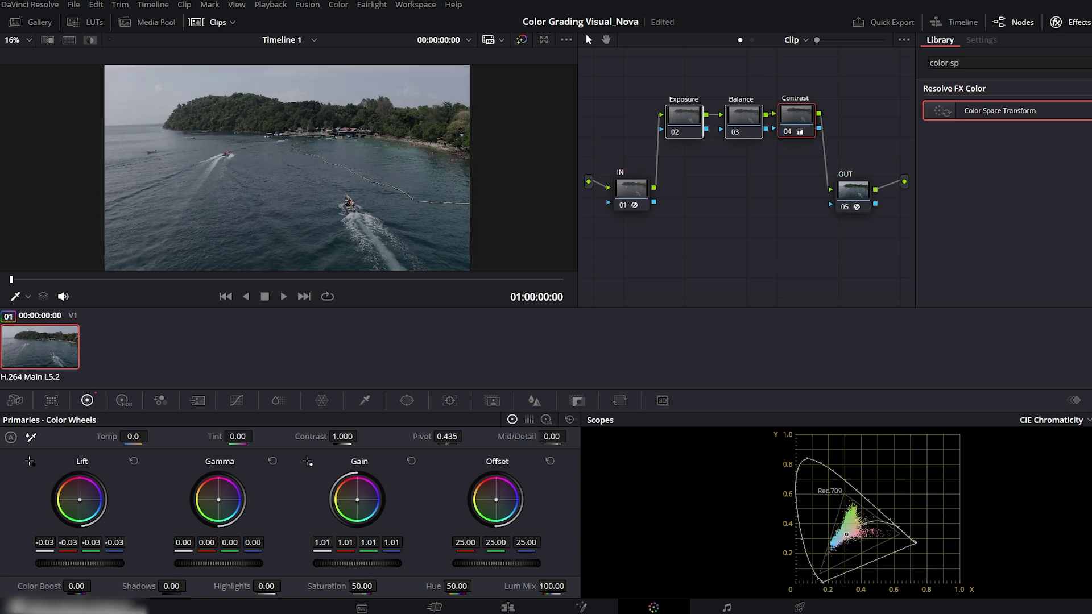
pyautogui.moveTo(362, 565); pyautogui.dragTo(357, 568)
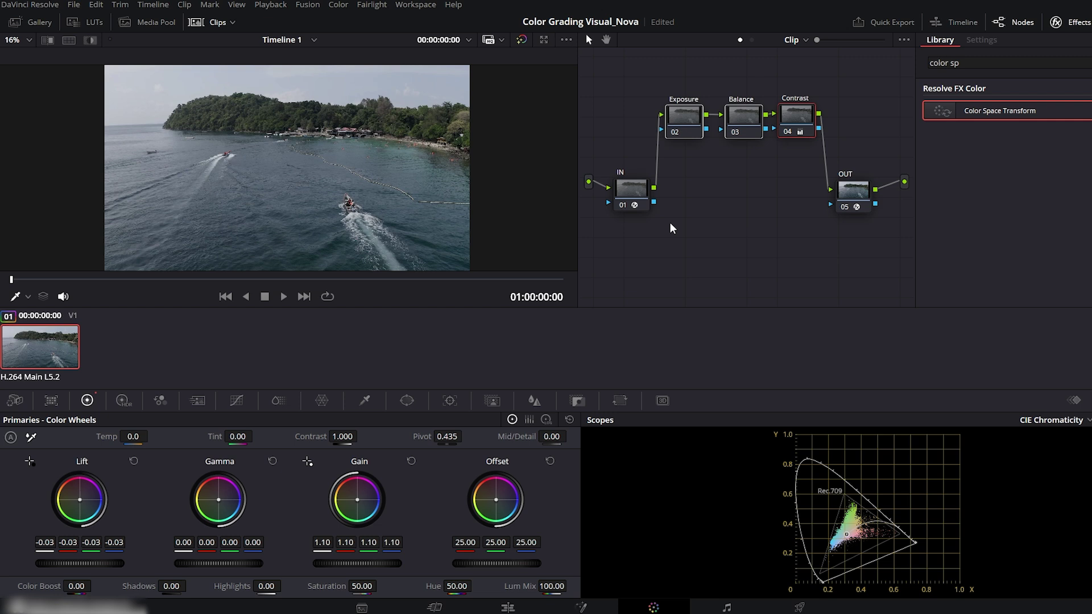
pyautogui.click(788, 133)
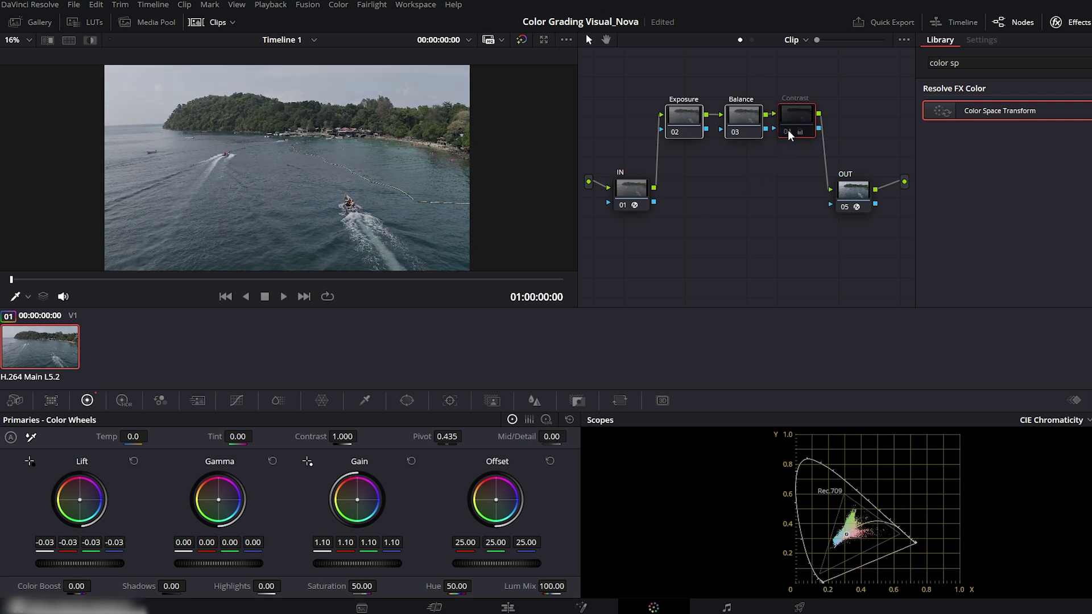
pyautogui.click(789, 133)
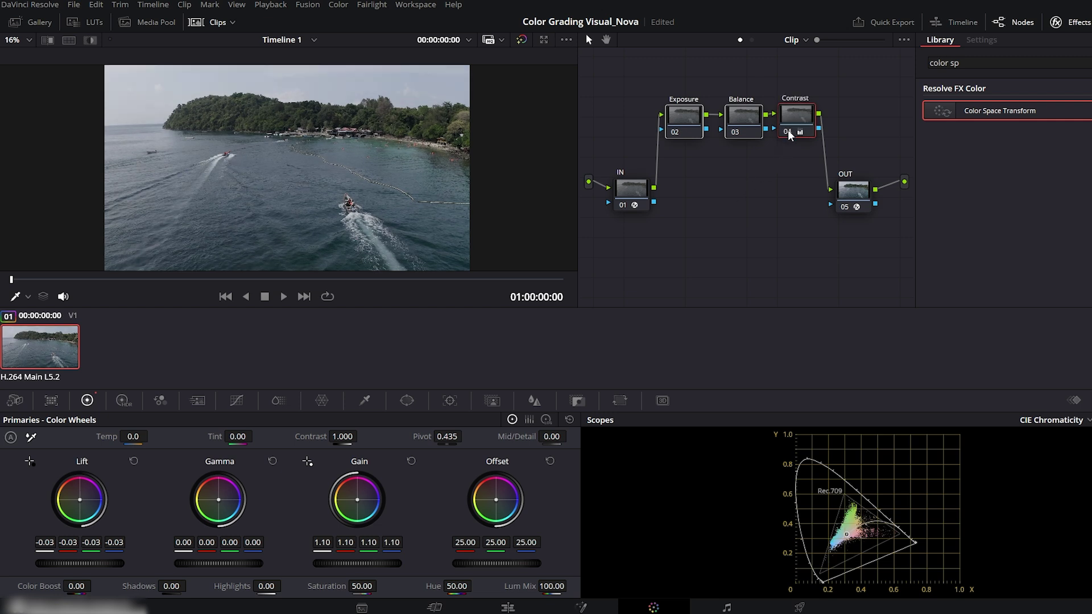
pyautogui.click(681, 121)
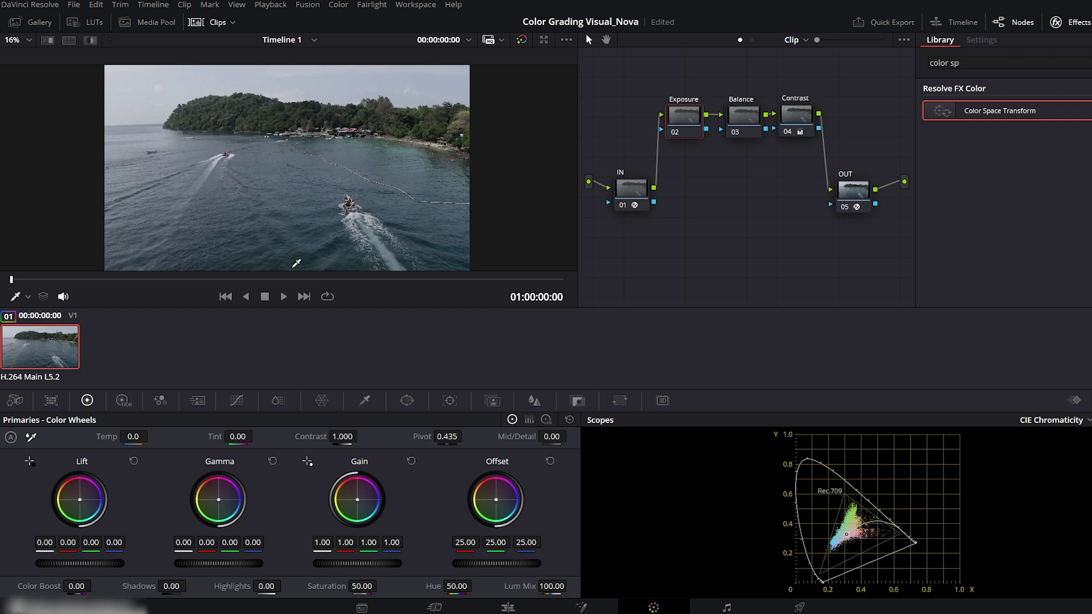
# - Lower the Exposure node's HDR Global exposure to -0.50 and compare the result
pyautogui.click(123, 402)
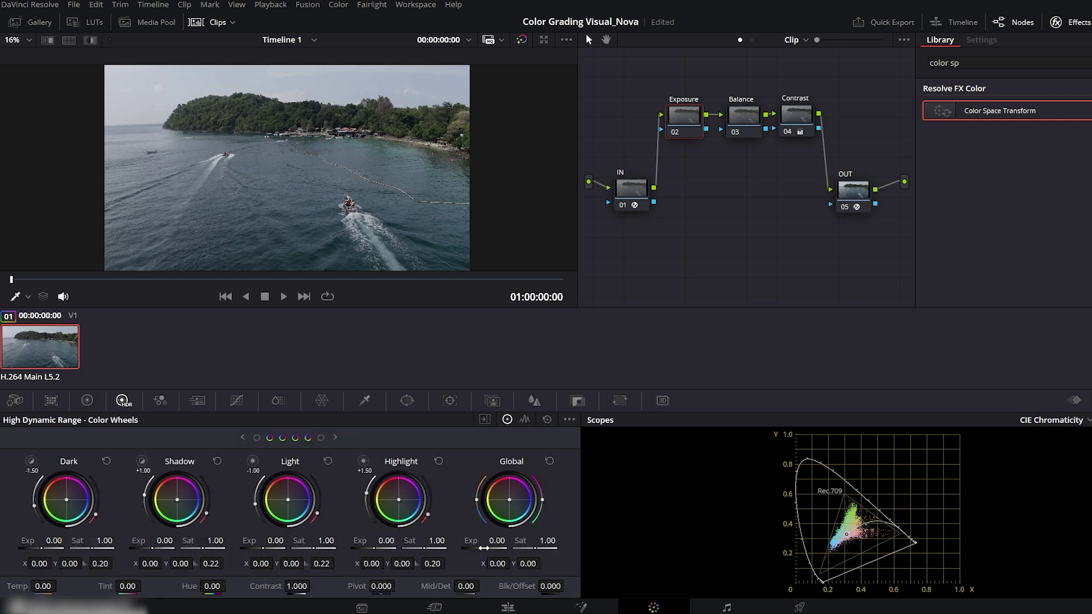
pyautogui.moveTo(485, 545)
pyautogui.mouseDown()
pyautogui.moveTo(470, 545)
pyautogui.moveTo(481, 547)
pyautogui.mouseUp()
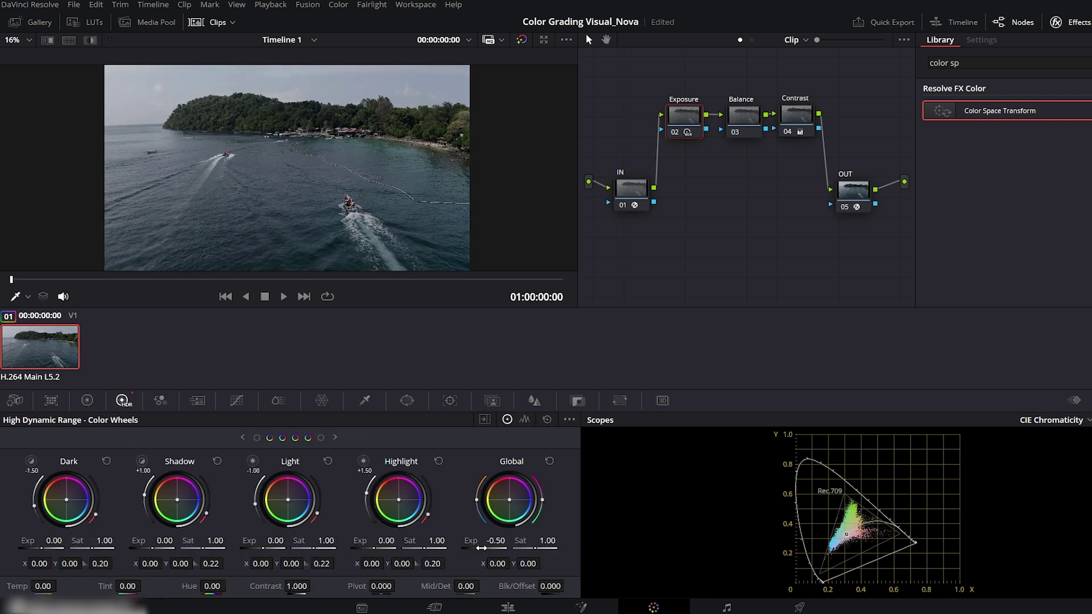
pyautogui.click(676, 133)
pyautogui.click(675, 133)
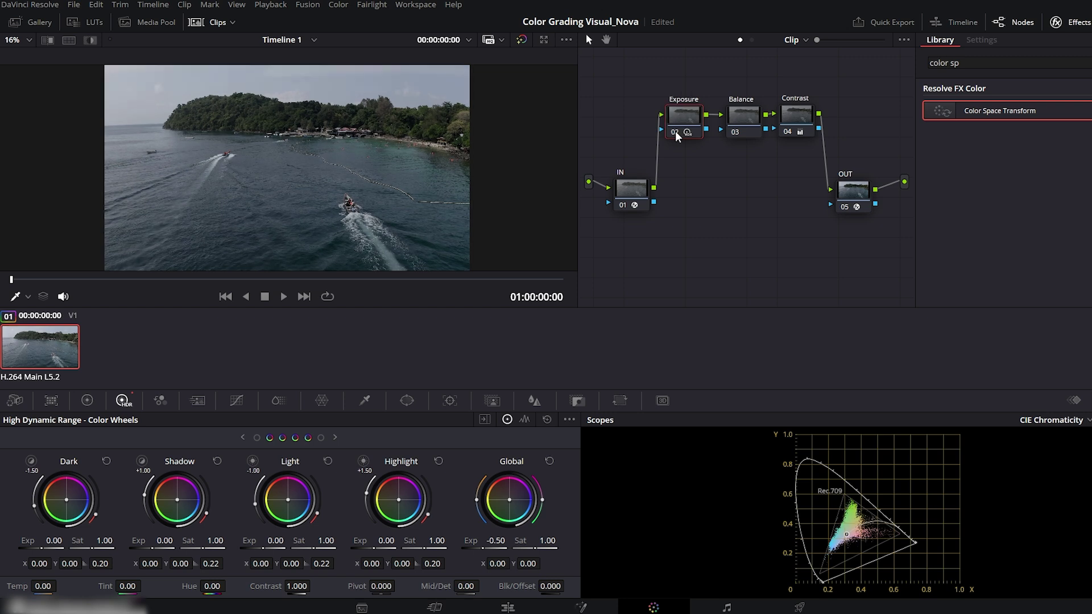
# - Raise the black point slightly on the Contrast node's custom curve
pyautogui.click(796, 117)
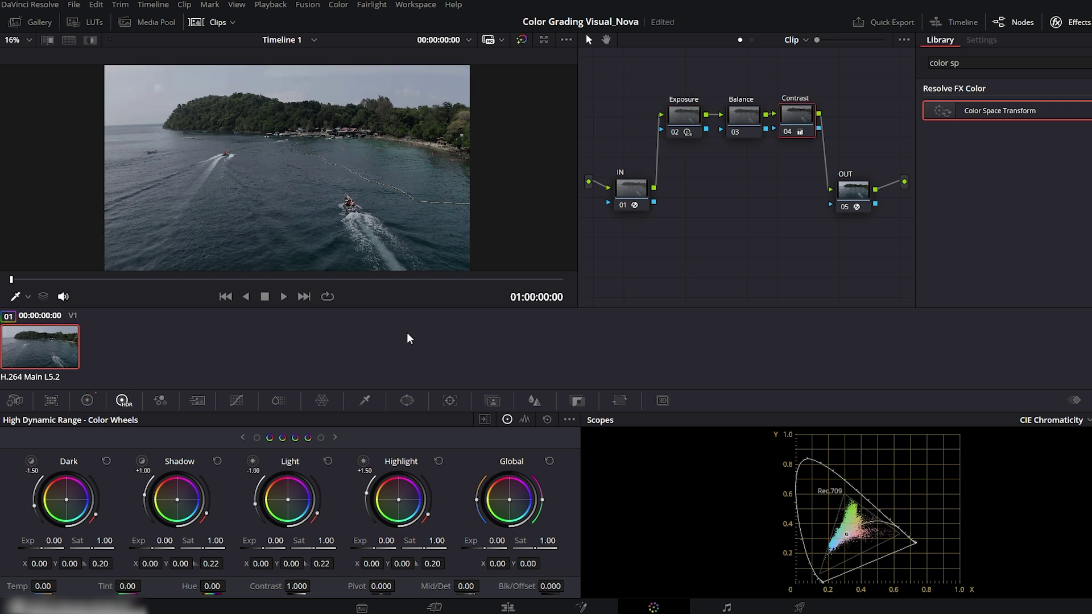
pyautogui.click(236, 400)
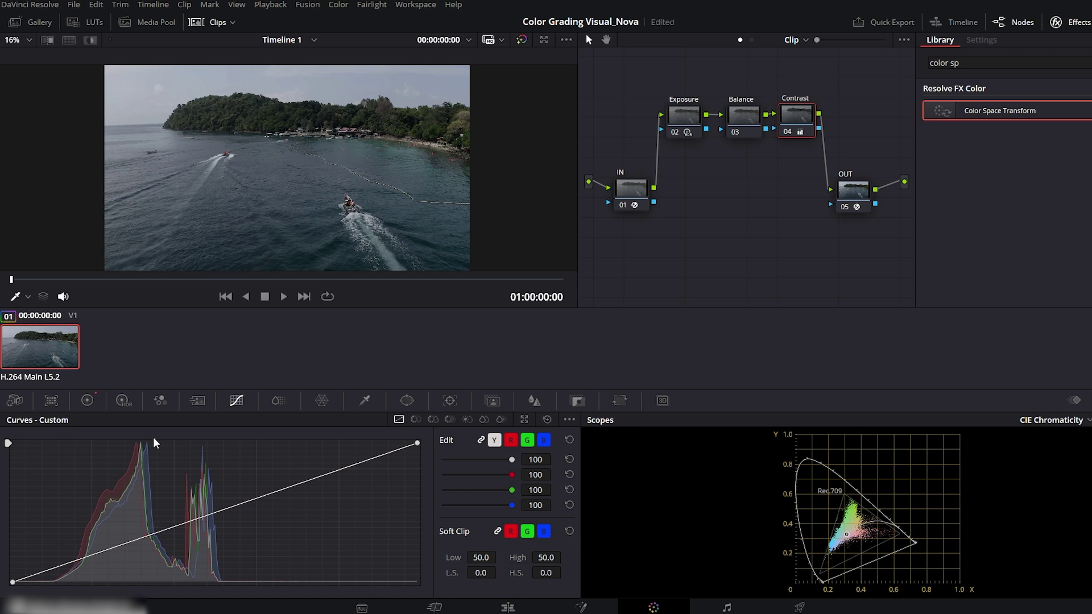
pyautogui.moveTo(13, 582); pyautogui.dragTo(13, 578)
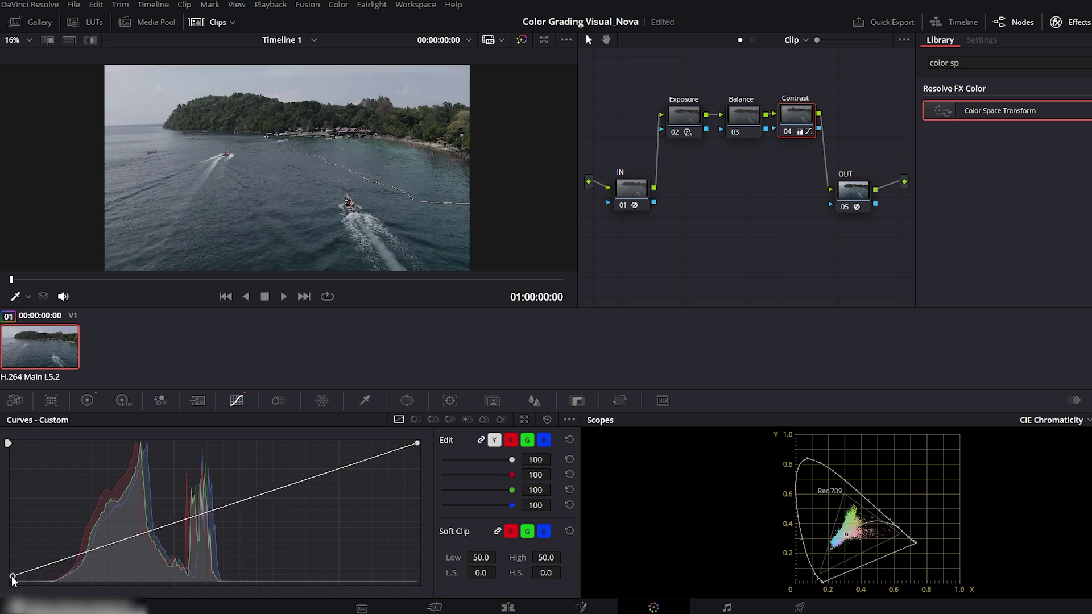
# - Push the Balance node's Lift wheel toward teal, toggling the node to compare
pyautogui.click(743, 116)
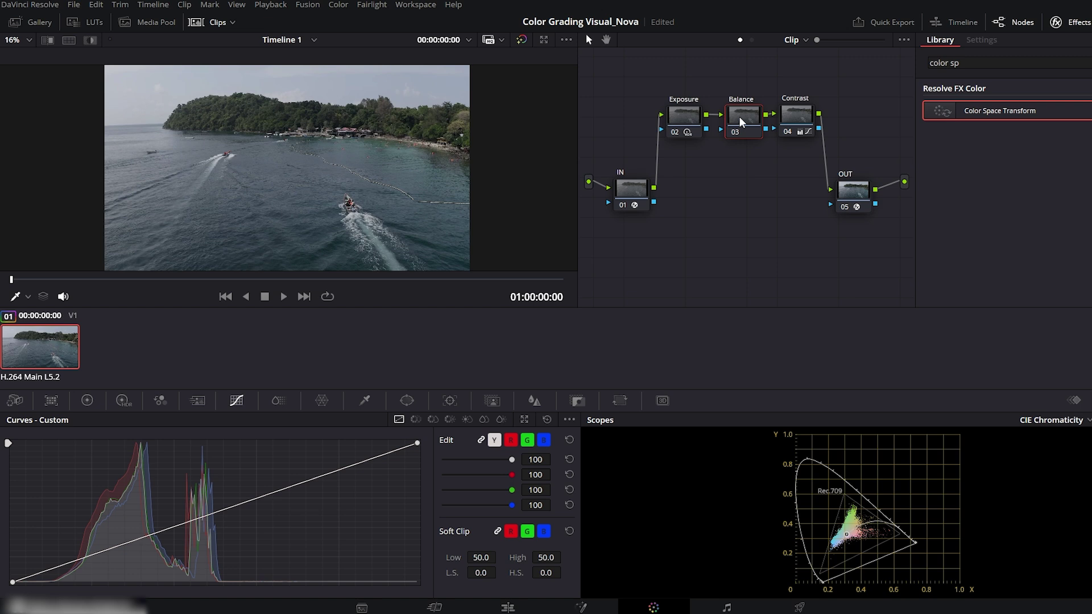
pyautogui.click(87, 400)
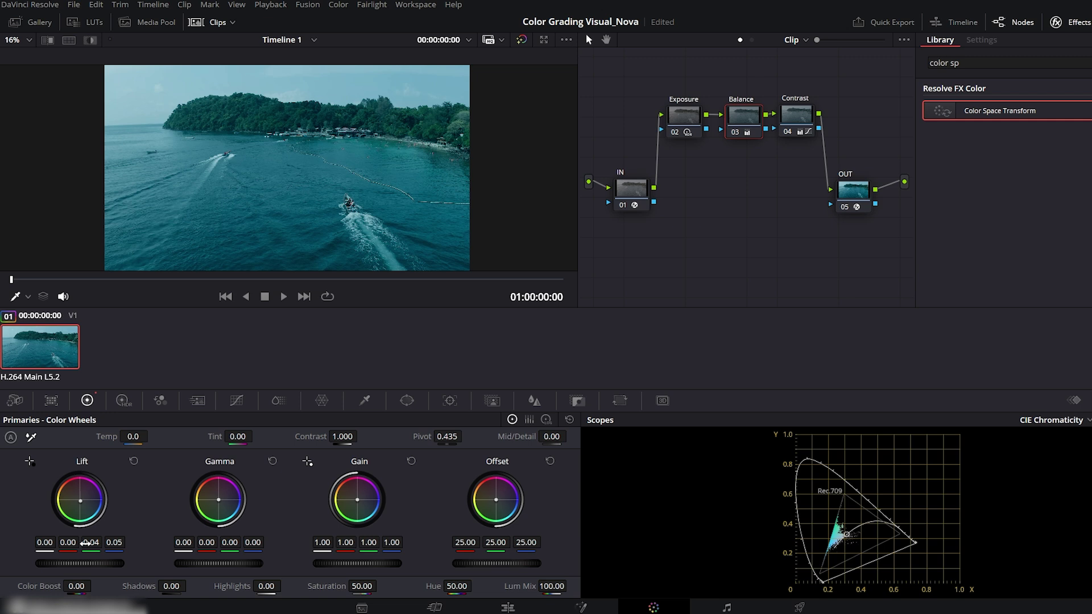
pyautogui.moveTo(64, 542); pyautogui.dragTo(61, 542)
pyautogui.click(735, 132)
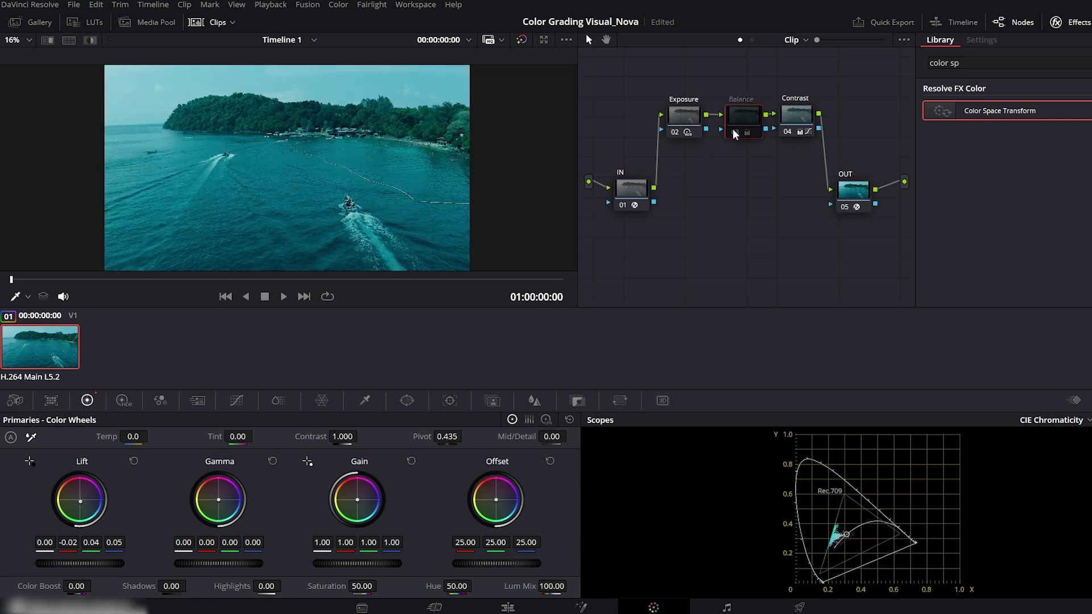
pyautogui.click(735, 133)
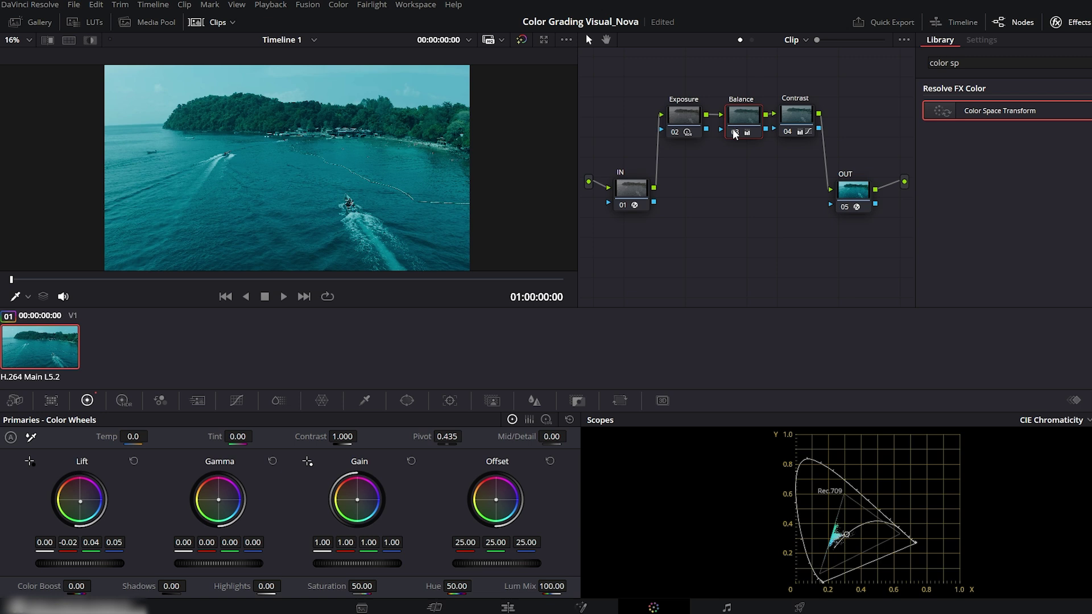
pyautogui.click(735, 133)
pyautogui.click(735, 132)
# - Warm the Balance node's Gamma wheel slightly to 0.02, -0.02, -0.03 and compare
pyautogui.moveTo(218, 500); pyautogui.dragTo(217, 496)
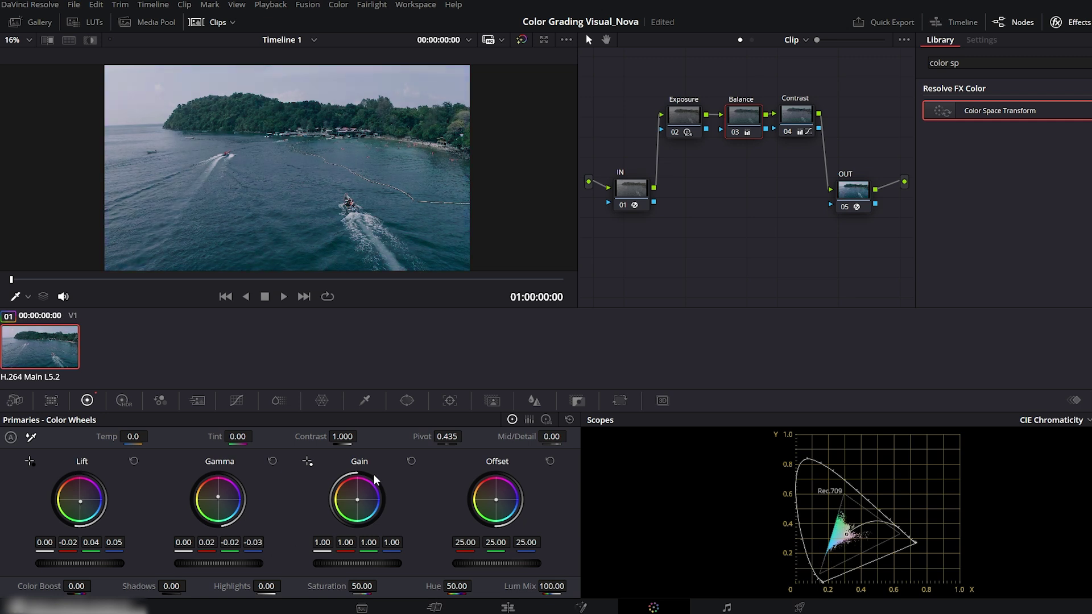
pyautogui.click(735, 133)
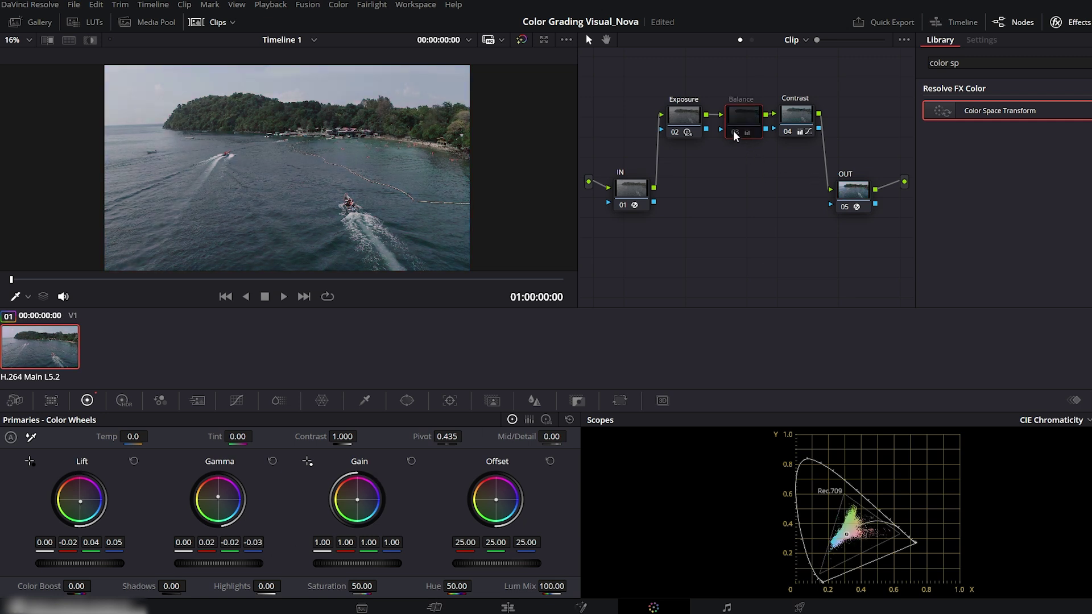
pyautogui.click(735, 133)
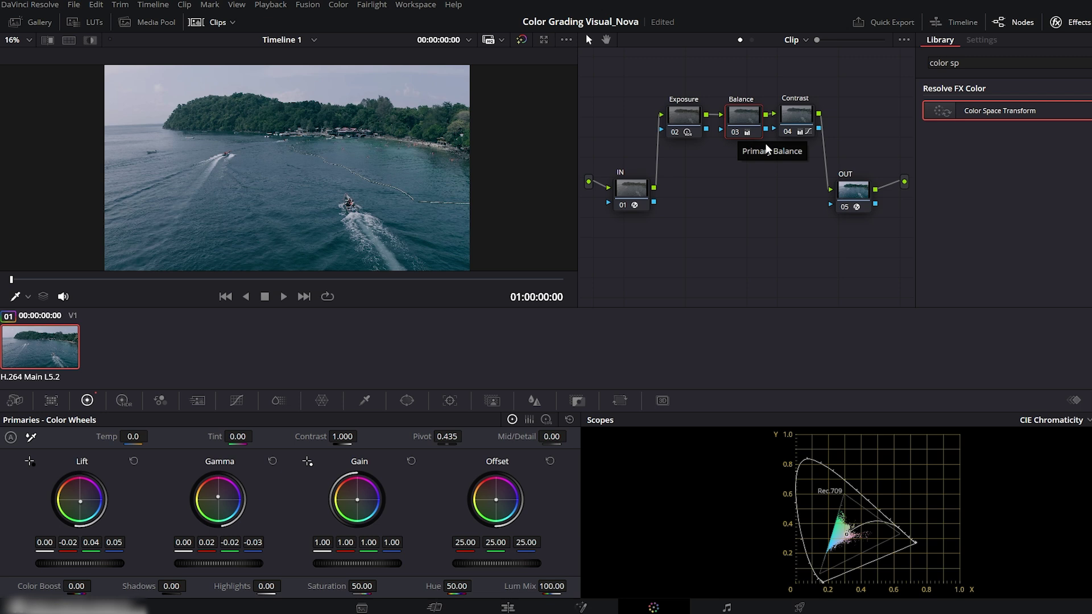
# - Add node 06 below OUT, wired to the output, and label it Film Look
pyautogui.rightClick(851, 195)
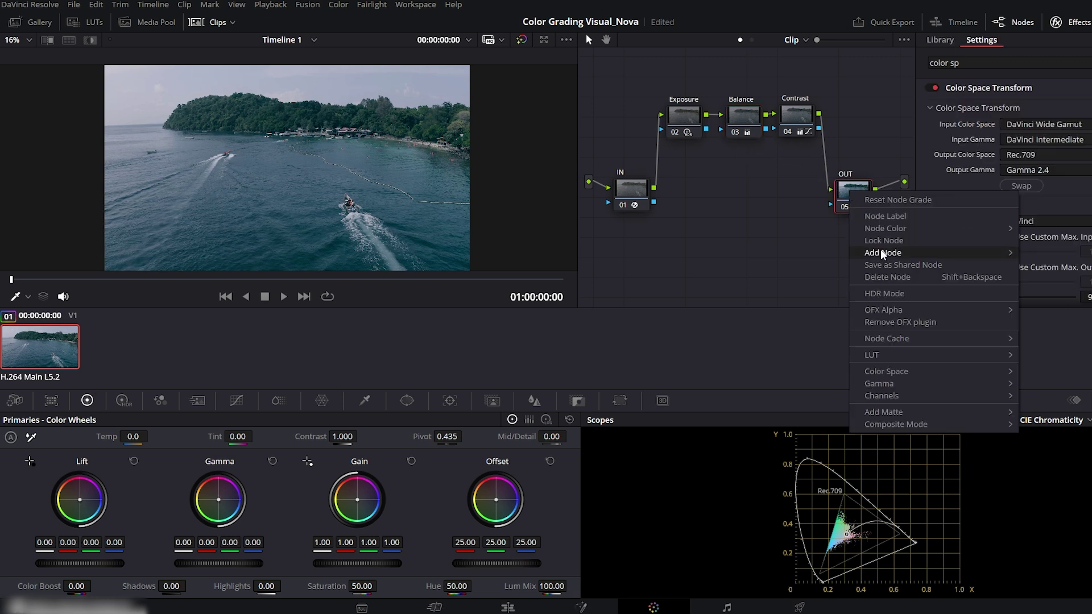
pyautogui.moveTo(883, 251)
pyautogui.click(1042, 248)
pyautogui.moveTo(609, 248); pyautogui.dragTo(846, 245)
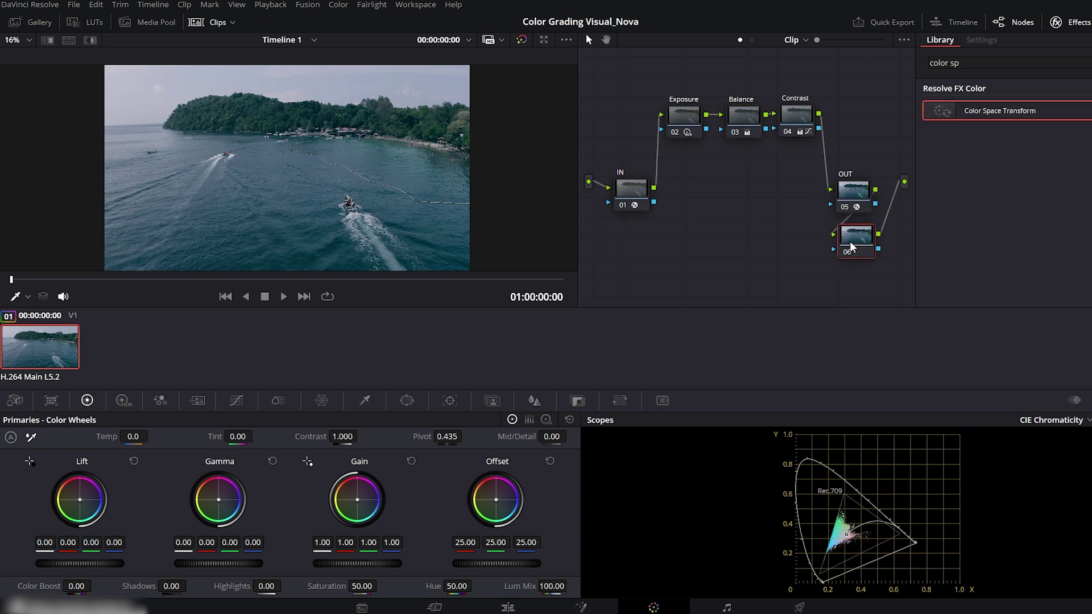
pyautogui.rightClick(847, 244)
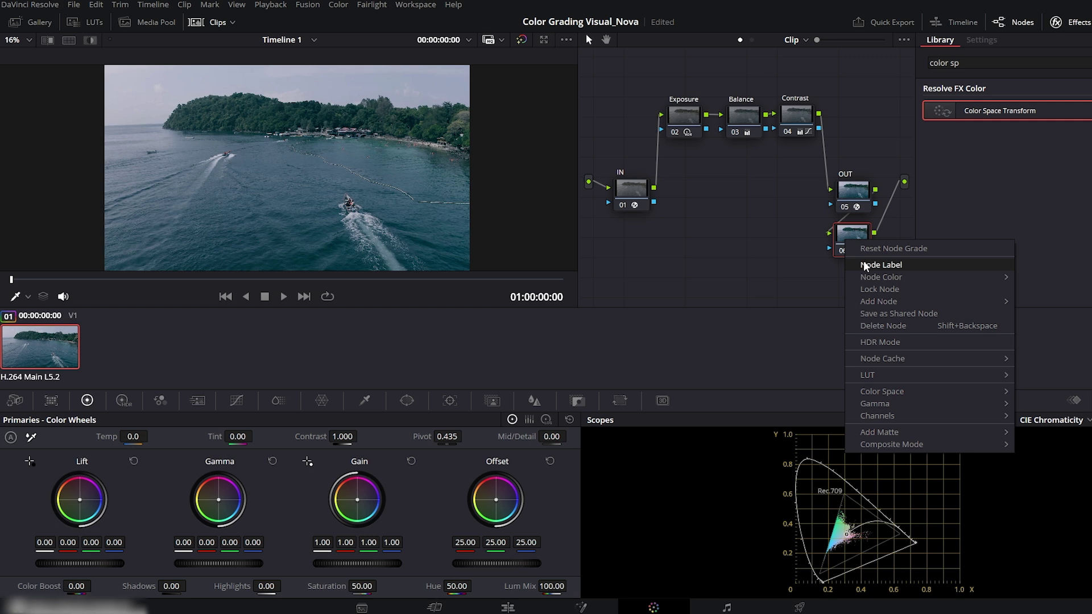
pyautogui.click(856, 265)
pyautogui.write('Film Look')
pyautogui.press('Return')
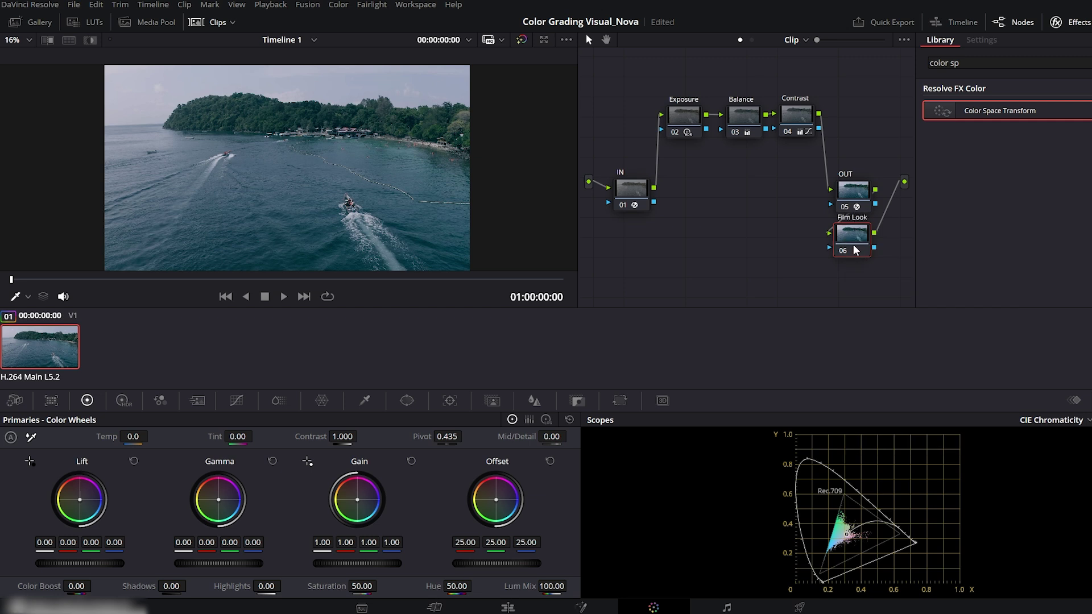
# - Apply the Film Look Creator effect to the Film Look node
pyautogui.tripleClick(963, 65)
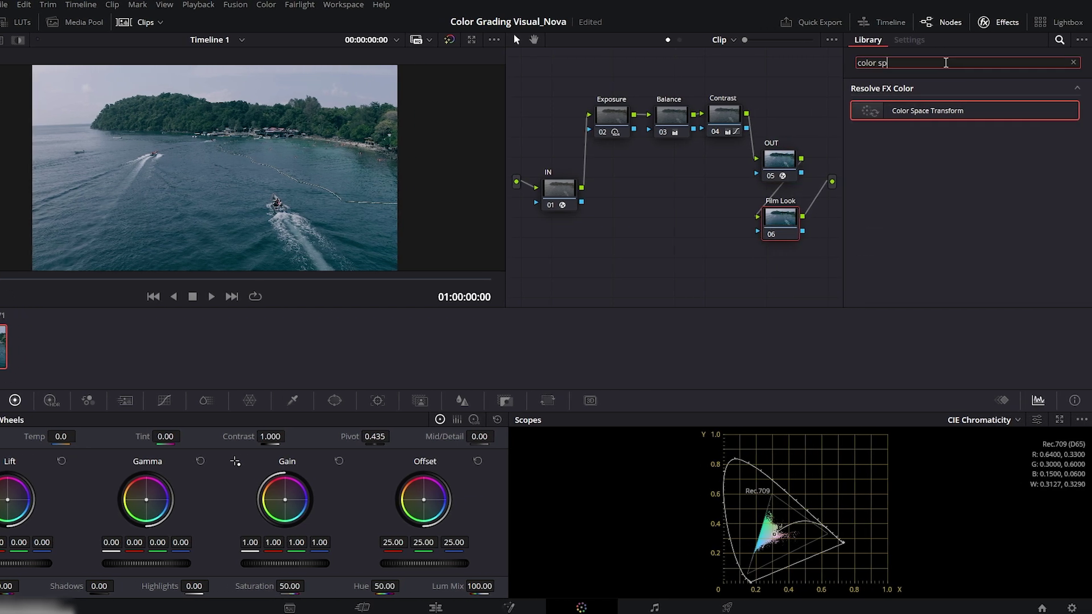
pyautogui.write('film')
pyautogui.moveTo(920, 159); pyautogui.dragTo(781, 219)
# - Start Film Look Creator from Clean Slate with blend about 0.4 and the Rochester core look
pyautogui.click(956, 109)
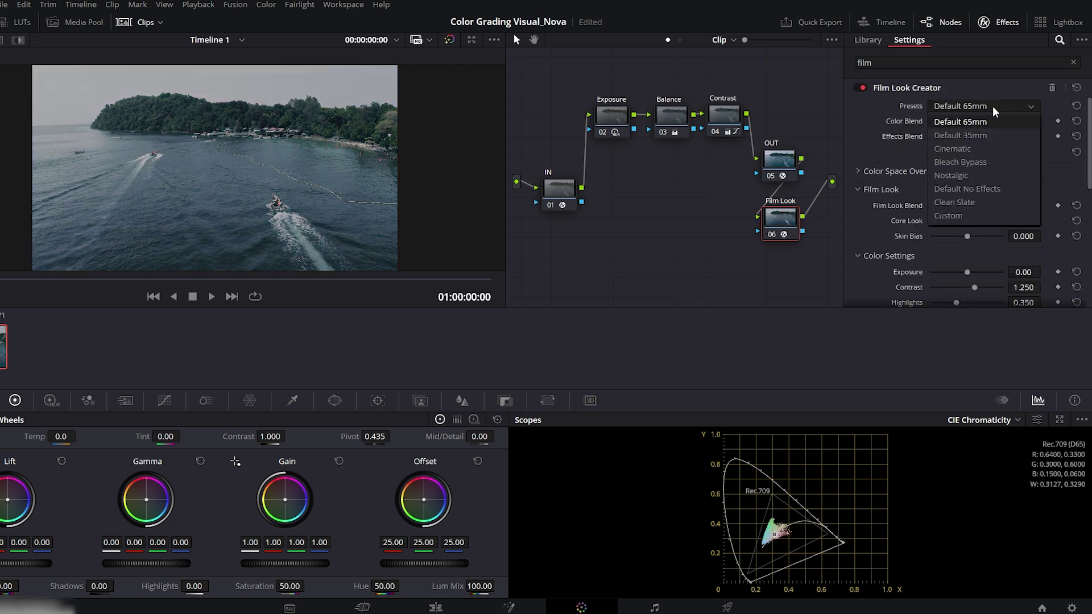
pyautogui.click(955, 203)
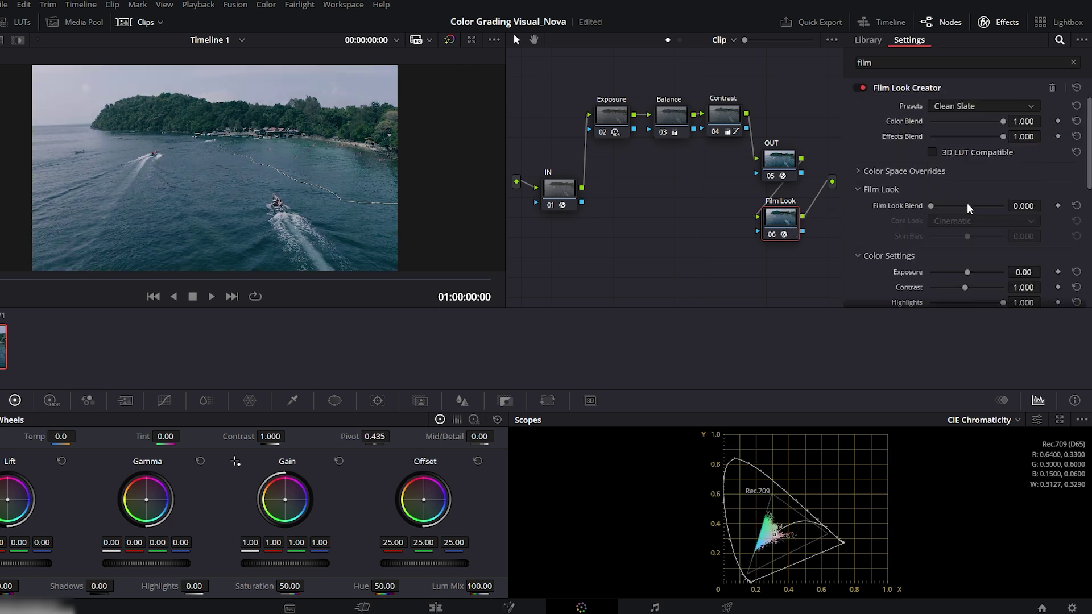
pyautogui.moveTo(932, 207); pyautogui.dragTo(966, 207)
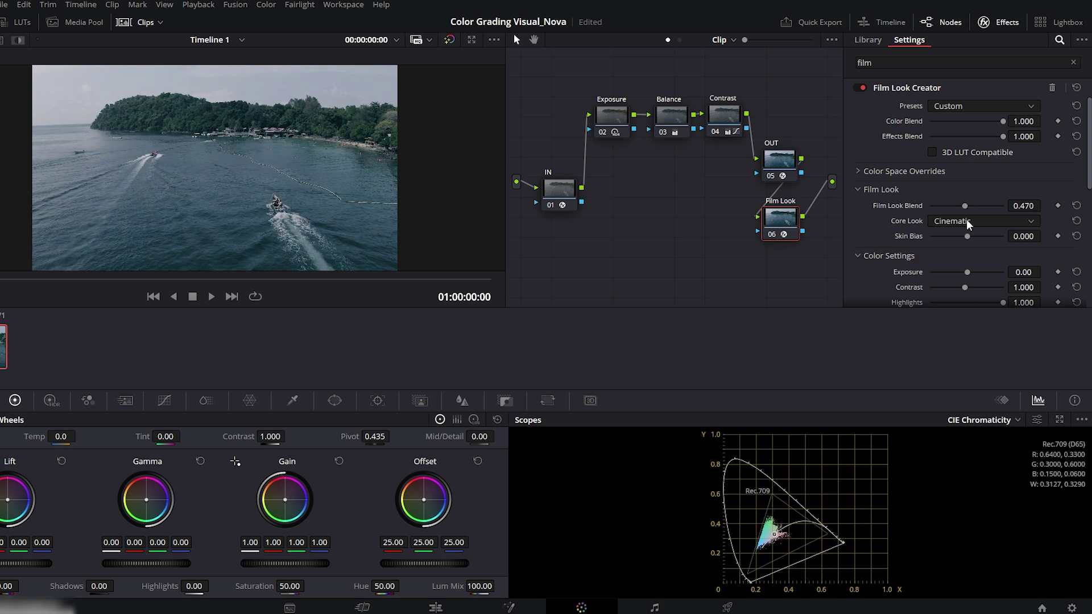
pyautogui.click(968, 223)
pyautogui.click(959, 251)
# - Turn on split toning at 0.168 and add a slight fade and a touch of bleach bypass
pyautogui.scroll(-5, 961, 248)
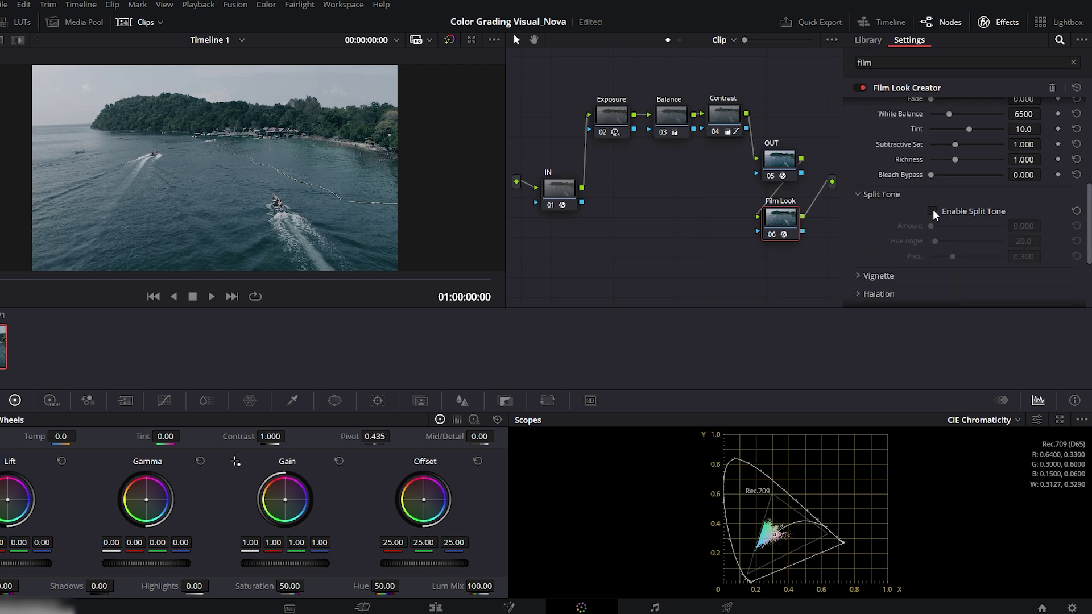
pyautogui.click(933, 211)
pyautogui.moveTo(931, 226); pyautogui.dragTo(954, 244)
pyautogui.moveTo(1088, 222); pyautogui.dragTo(1090, 165)
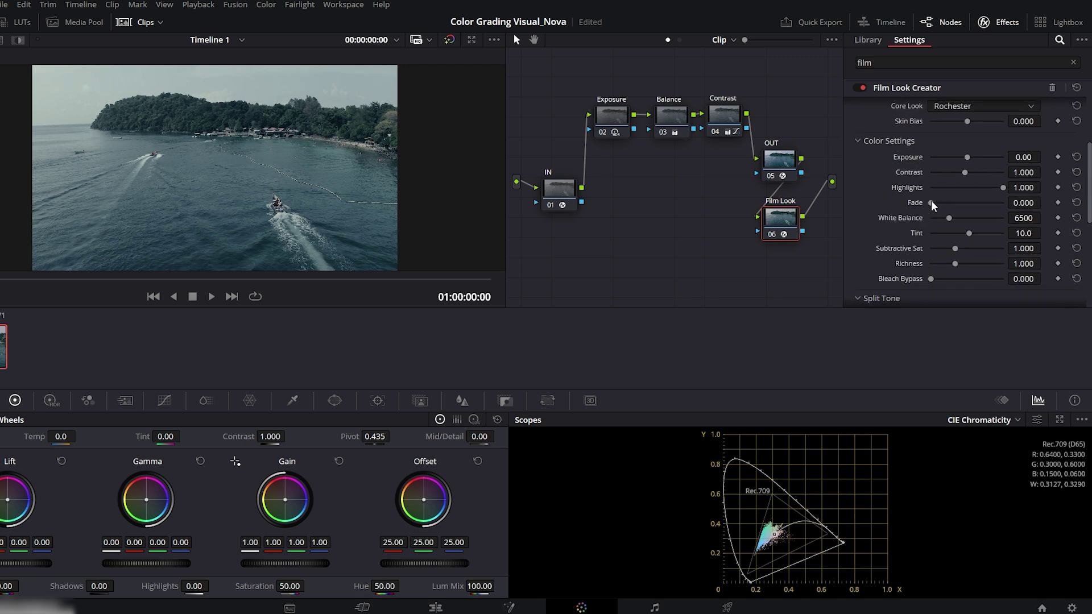
pyautogui.moveTo(931, 203); pyautogui.dragTo(944, 208)
pyautogui.moveTo(931, 279); pyautogui.dragTo(940, 284)
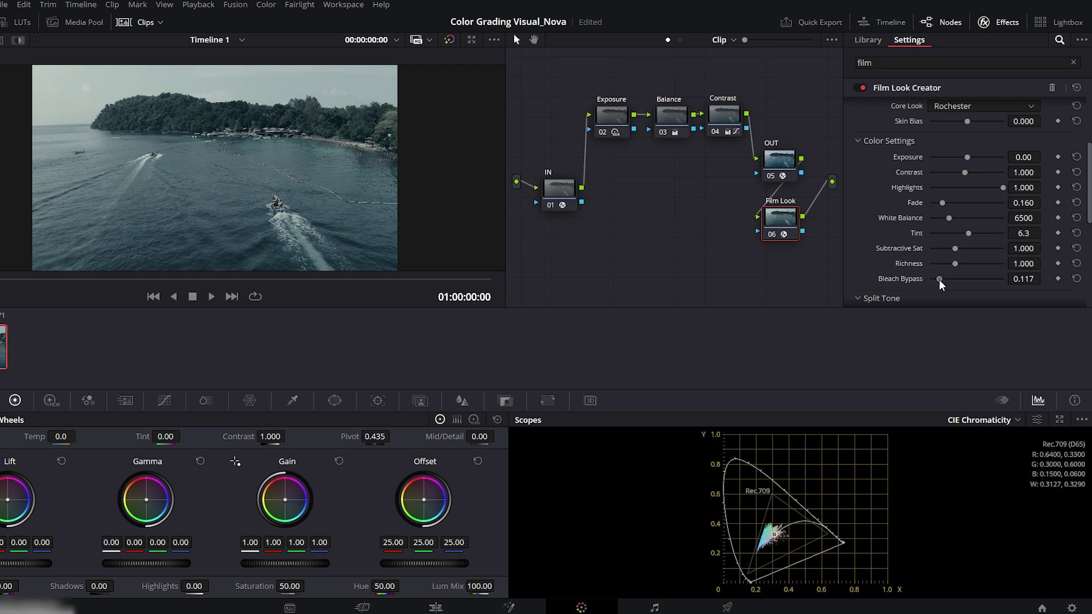
# - Enable Bloom with amount about 0.631, then compare the Film Look node on and off
pyautogui.click(882, 298)
pyautogui.scroll(-3, 910, 239)
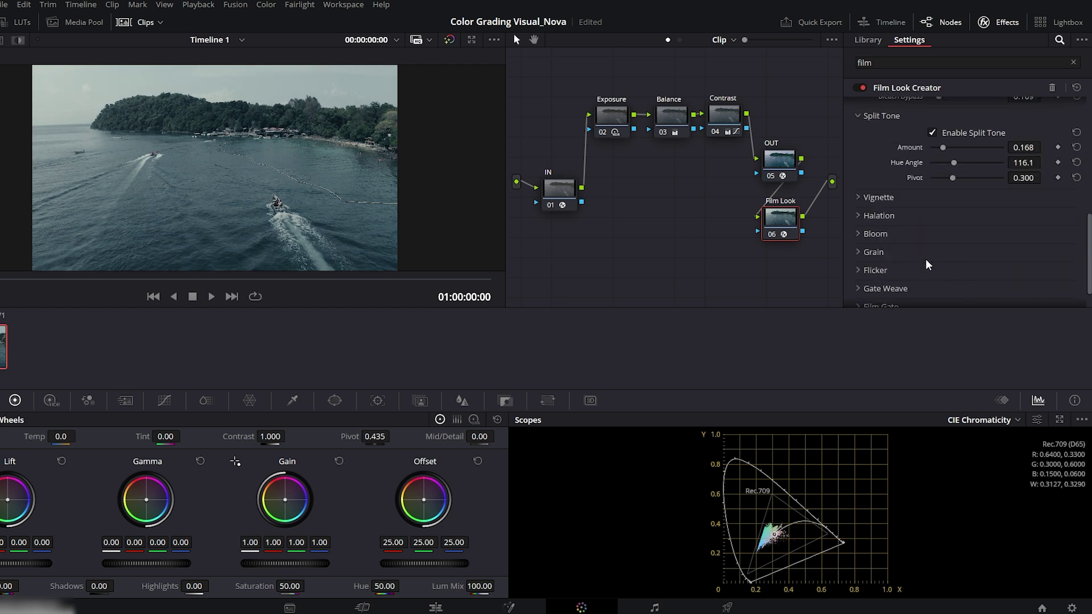
pyautogui.click(860, 234)
pyautogui.click(932, 251)
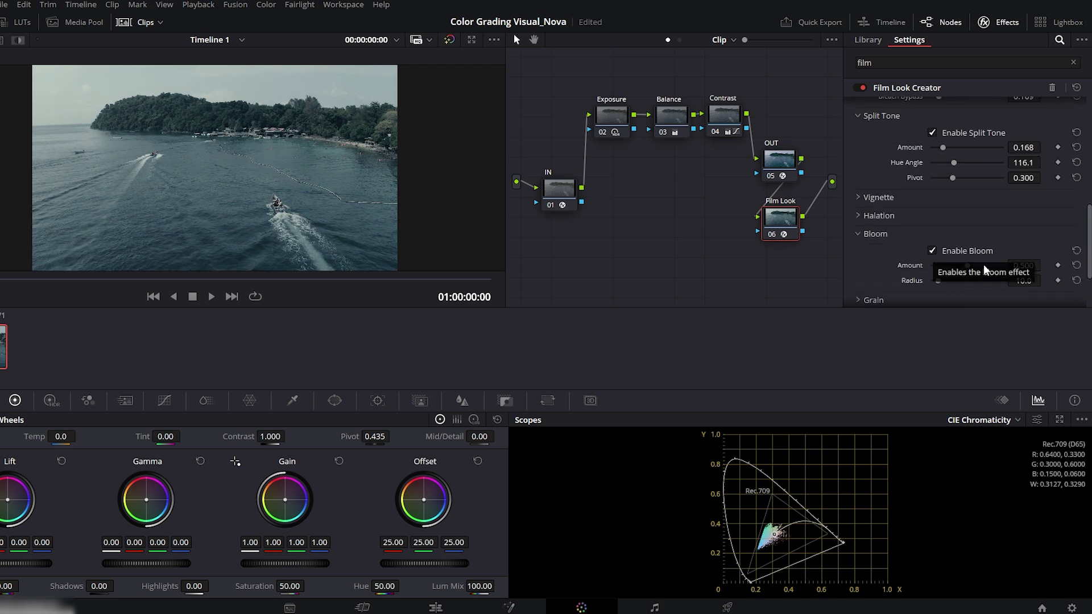
pyautogui.moveTo(967, 265); pyautogui.dragTo(978, 268)
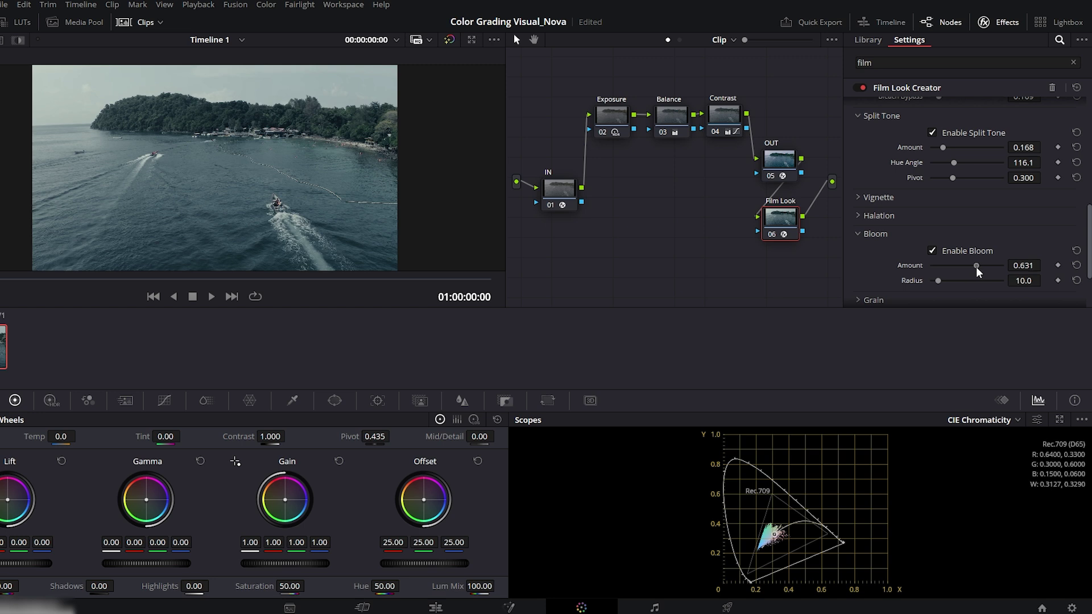
pyautogui.click(772, 235)
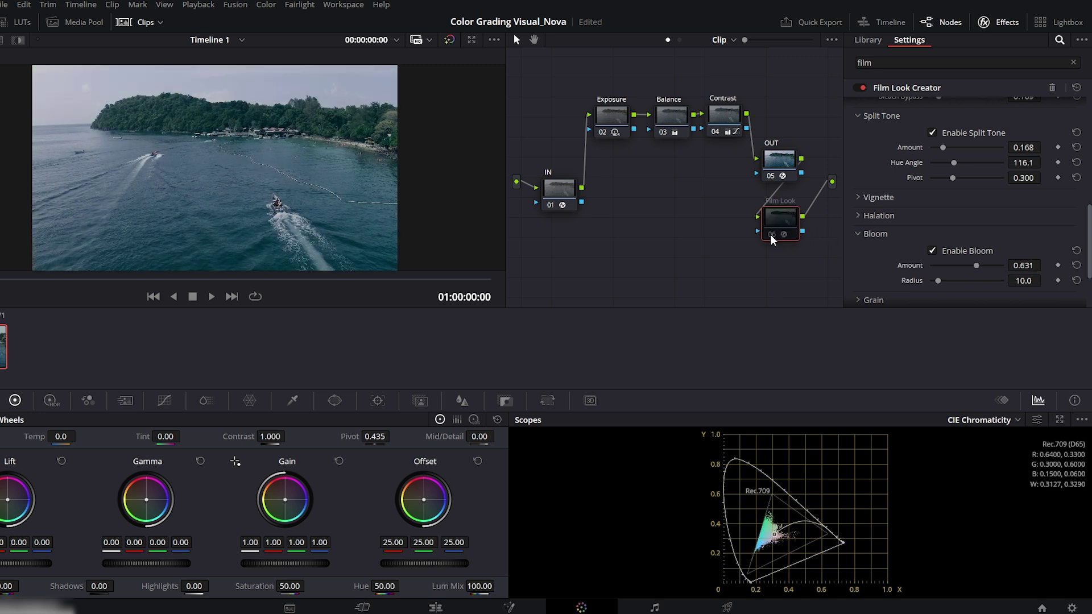
pyautogui.click(772, 237)
# - Add parallel node 07 beside Film Look and set its ColorSlice red density to 0.37
pyautogui.rightClick(774, 223)
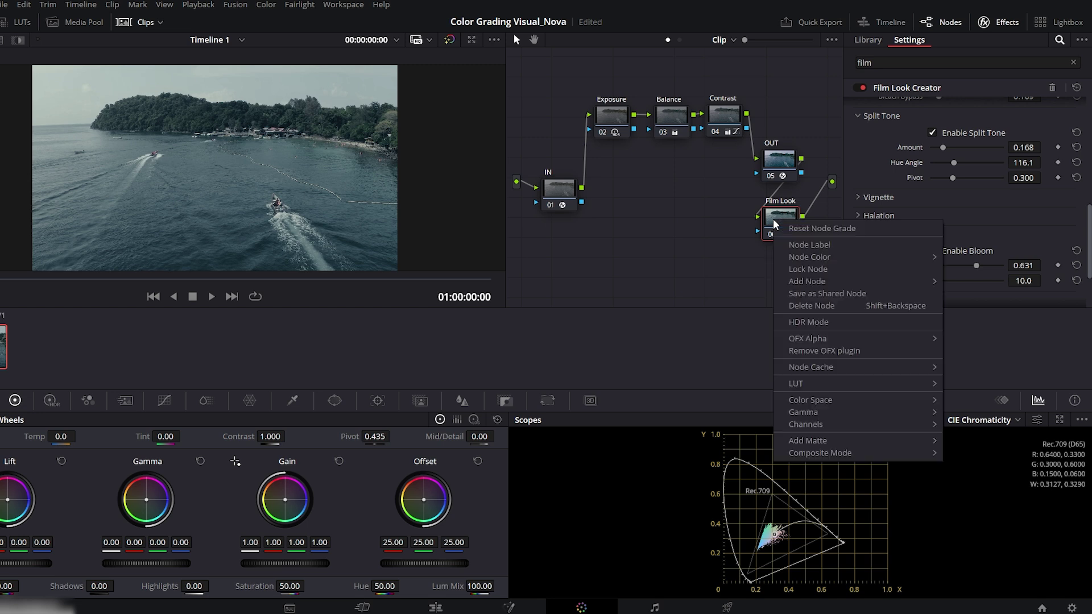
pyautogui.moveTo(807, 281)
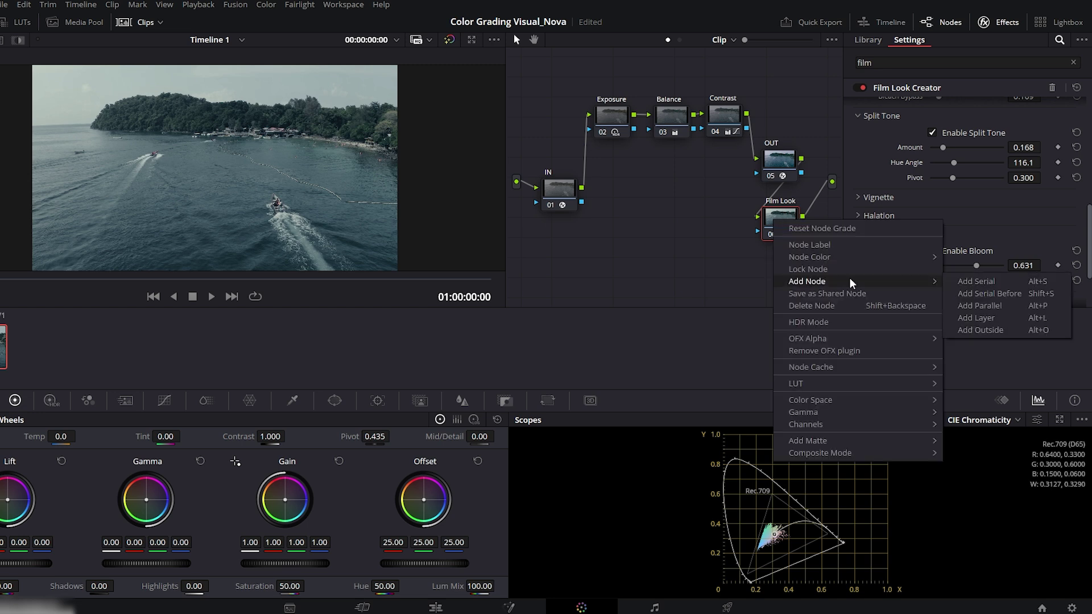
pyautogui.click(970, 307)
pyautogui.moveTo(549, 256); pyautogui.dragTo(696, 255)
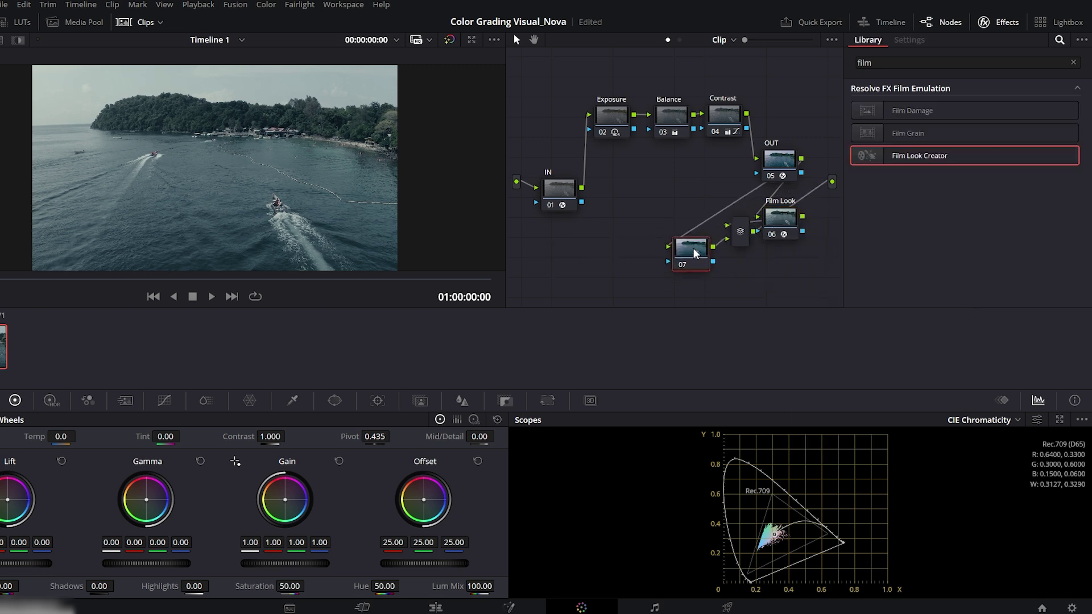
pyautogui.click(205, 400)
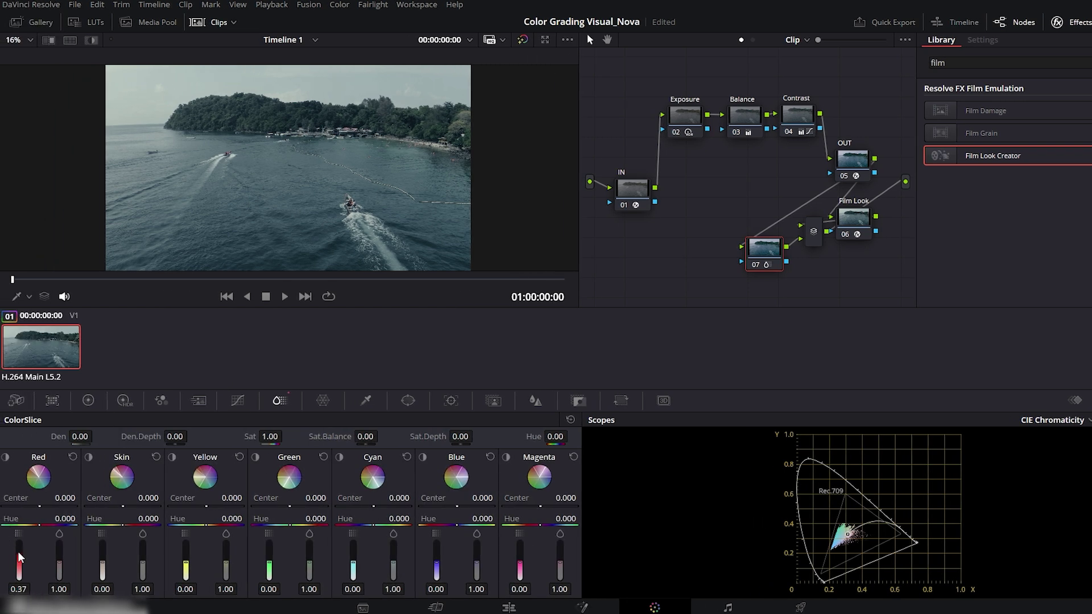
pyautogui.moveTo(175, 437); pyautogui.dragTo(191, 436)
# - Reposition node 07 and chain a serial node 09 after it
pyautogui.moveTo(752, 256); pyautogui.dragTo(747, 218)
pyautogui.rightClick(746, 218)
pyautogui.moveTo(790, 282)
pyautogui.click(947, 281)
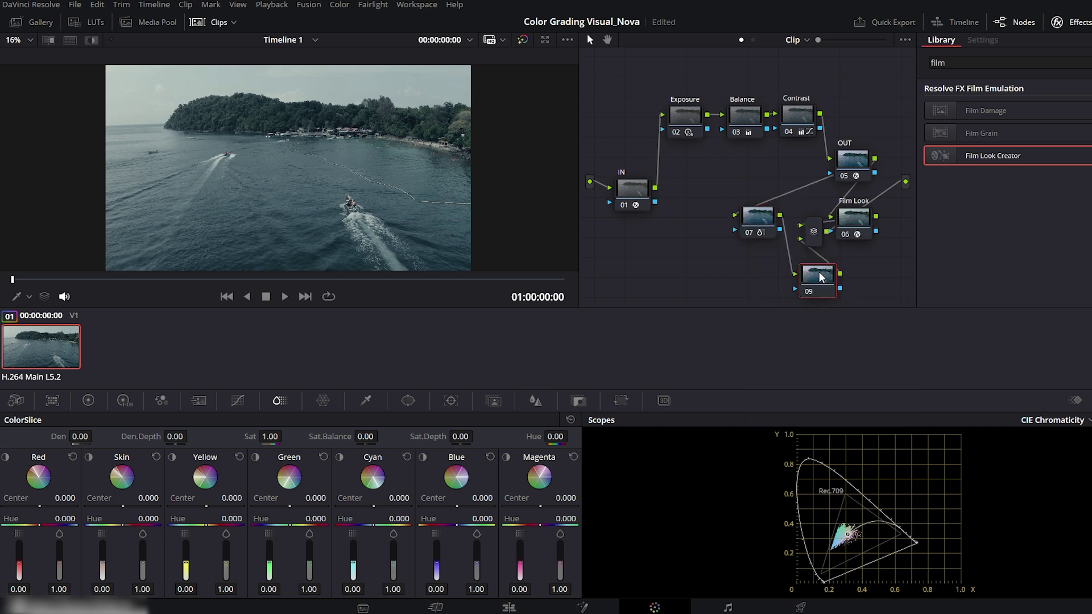
# - Apply Soften and Sharpen to node 09 at Blend 0.52, then preview full screen with the grade toggled
pyautogui.doubleClick(961, 63)
pyautogui.write('shar')
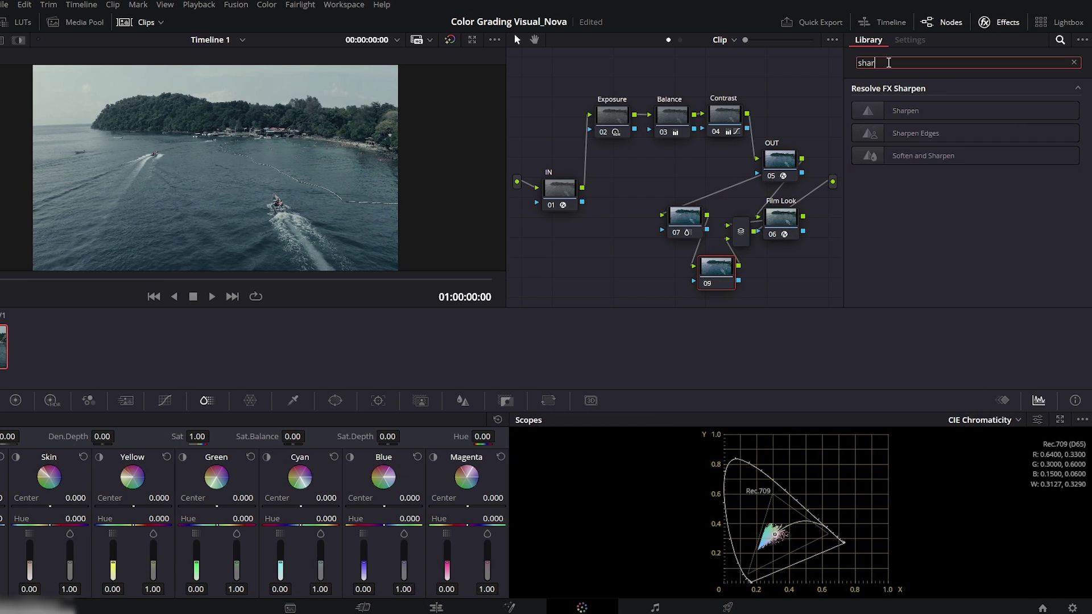
pyautogui.moveTo(926, 156); pyautogui.dragTo(721, 276)
pyautogui.click(860, 174)
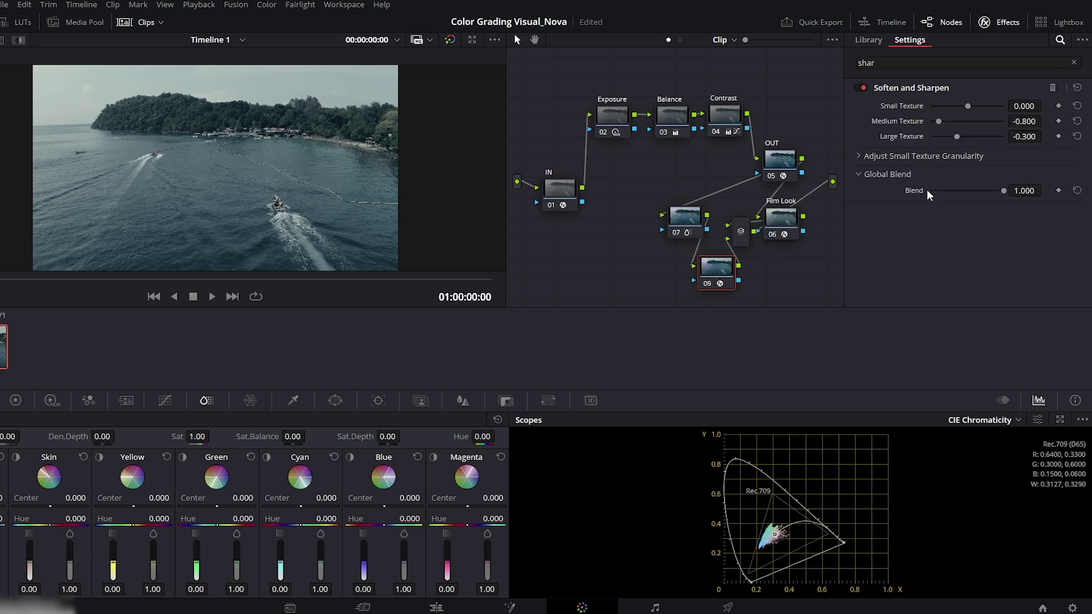
pyautogui.moveTo(1004, 191); pyautogui.dragTo(971, 196)
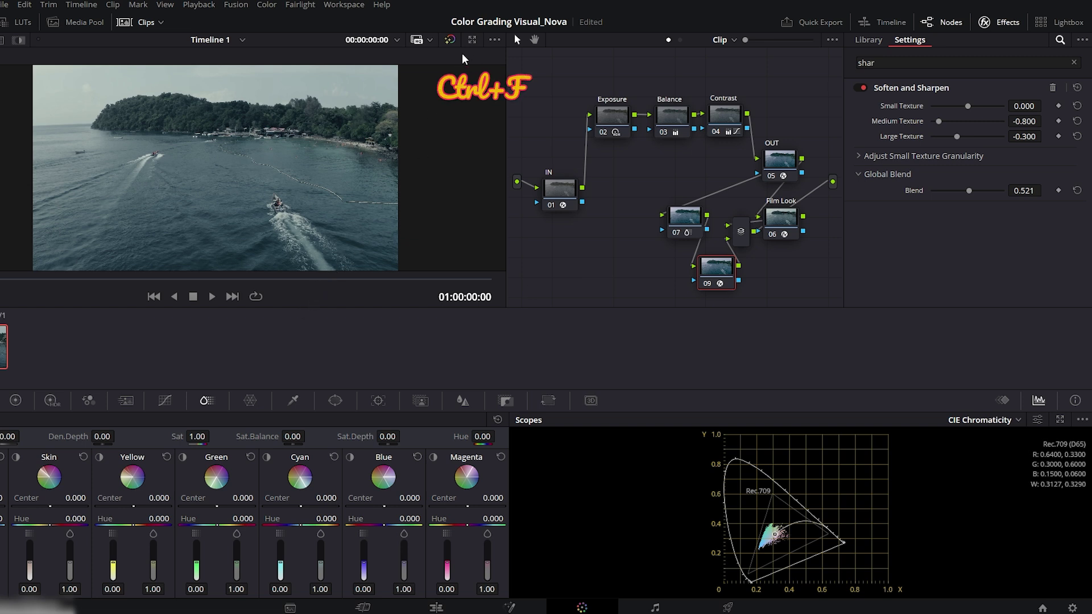
pyautogui.hotkey('ctrl', 'f')
pyautogui.hotkey('ctrl', 'd')
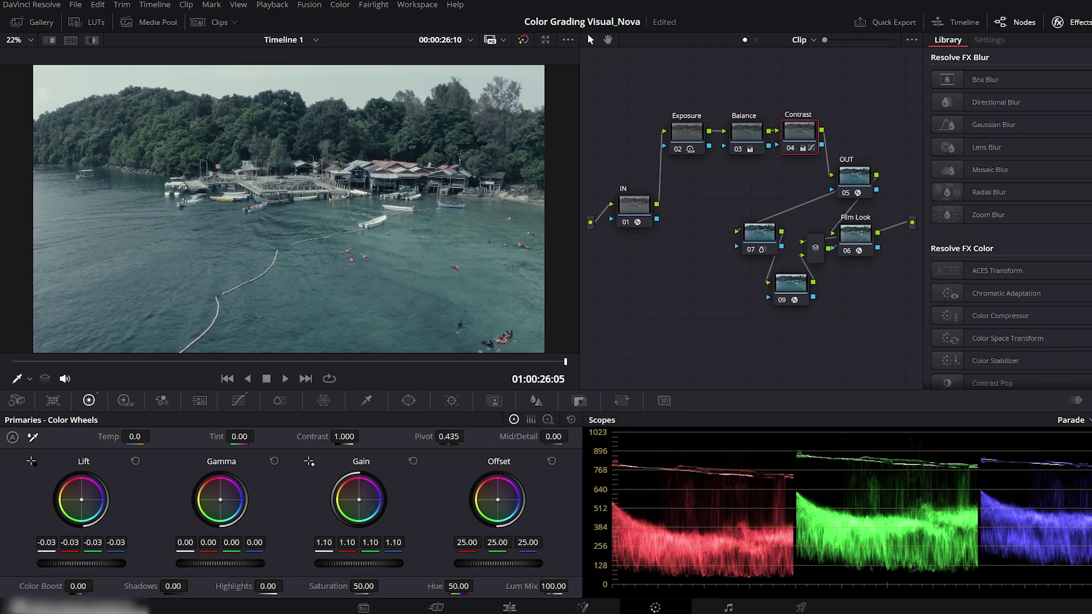
# - Grab a still of the graded shot and place the second beach clip on V1 after the first
pyautogui.rightClick(341, 191)
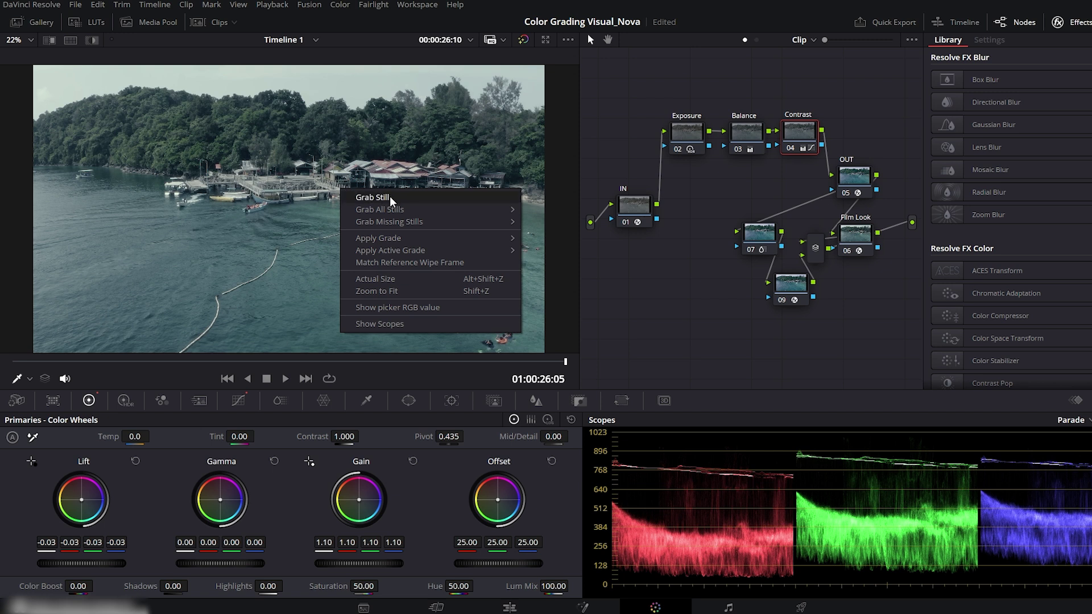
pyautogui.click(511, 607)
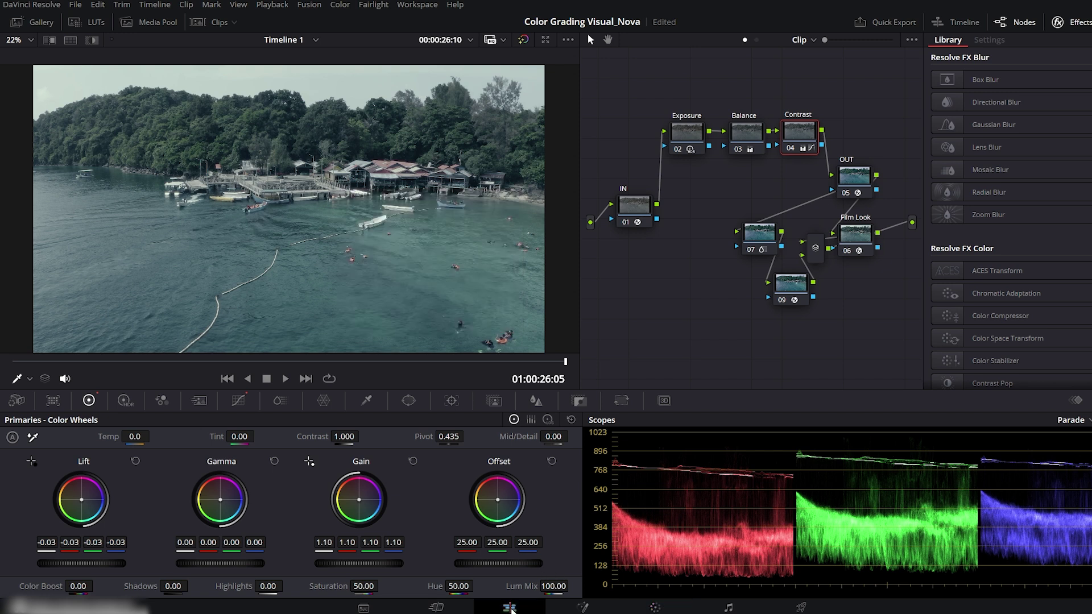
pyautogui.click(510, 608)
pyautogui.moveTo(142, 142); pyautogui.dragTo(538, 511)
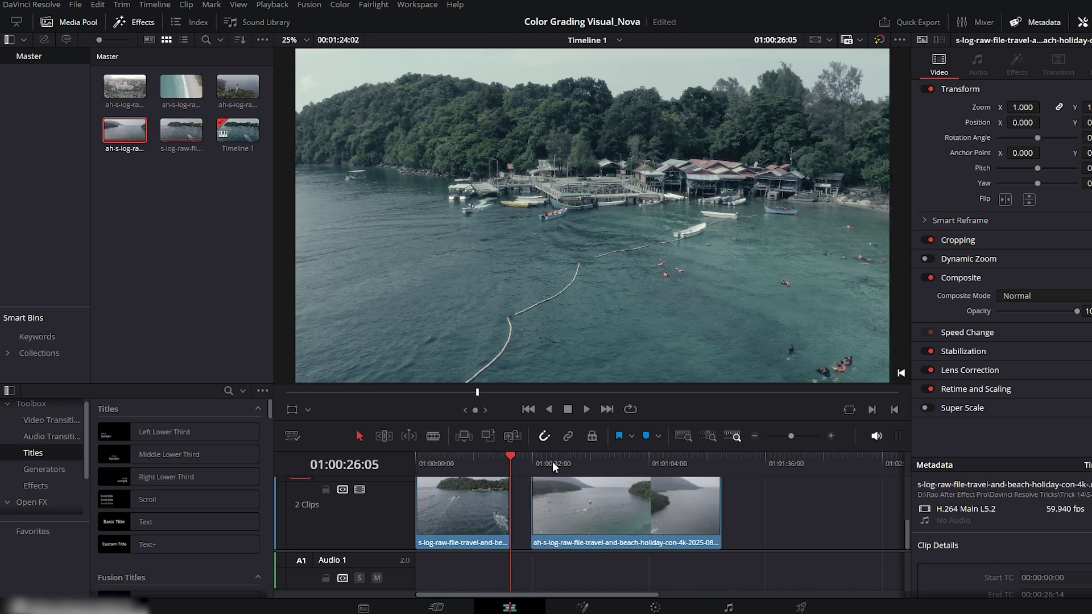
pyautogui.moveTo(558, 462); pyautogui.dragTo(547, 463)
pyautogui.click(566, 509)
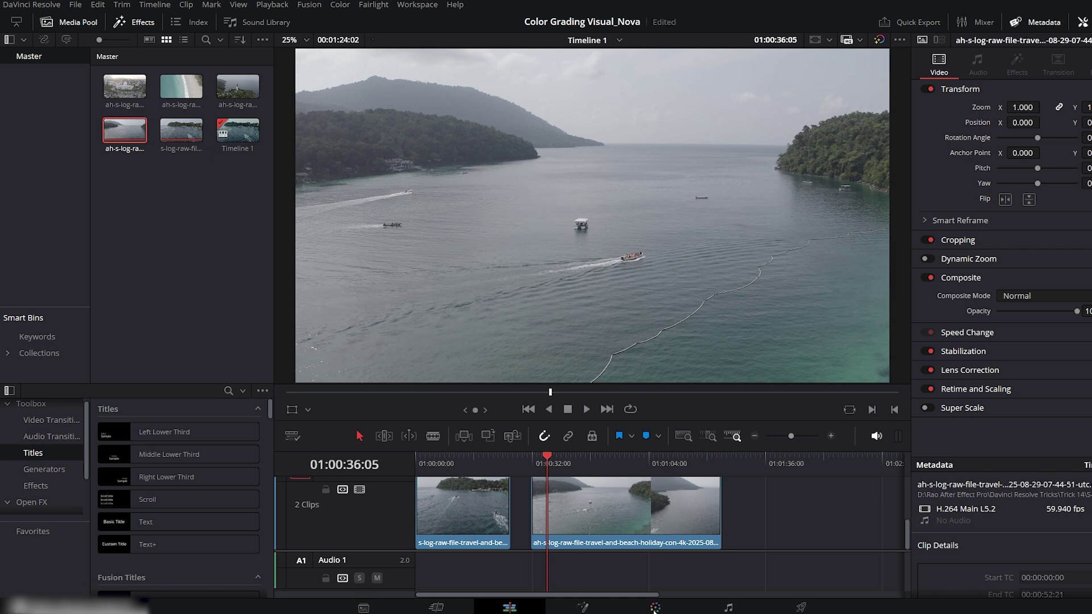
# - Apply saved still 1.1.1's grade to the second clip and compare the film-look nodes
pyautogui.click(655, 607)
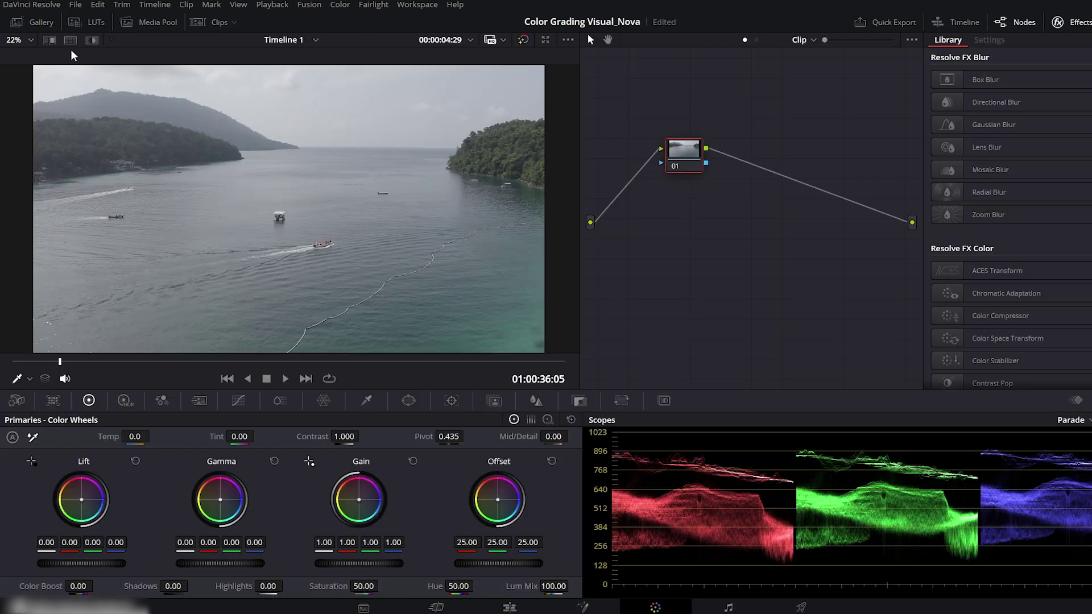
pyautogui.click(43, 25)
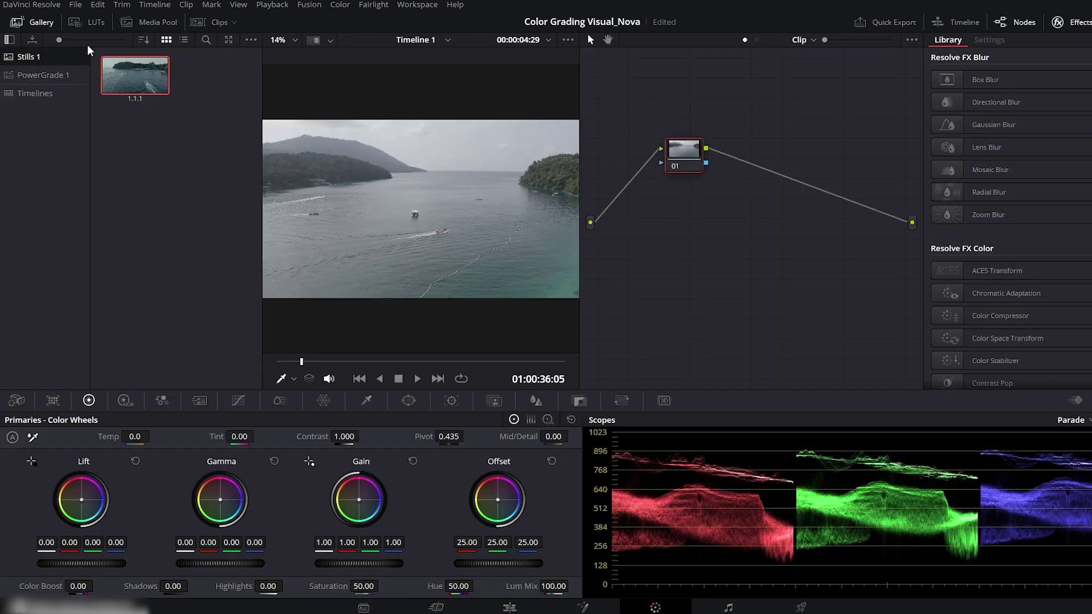
pyautogui.rightClick(134, 80)
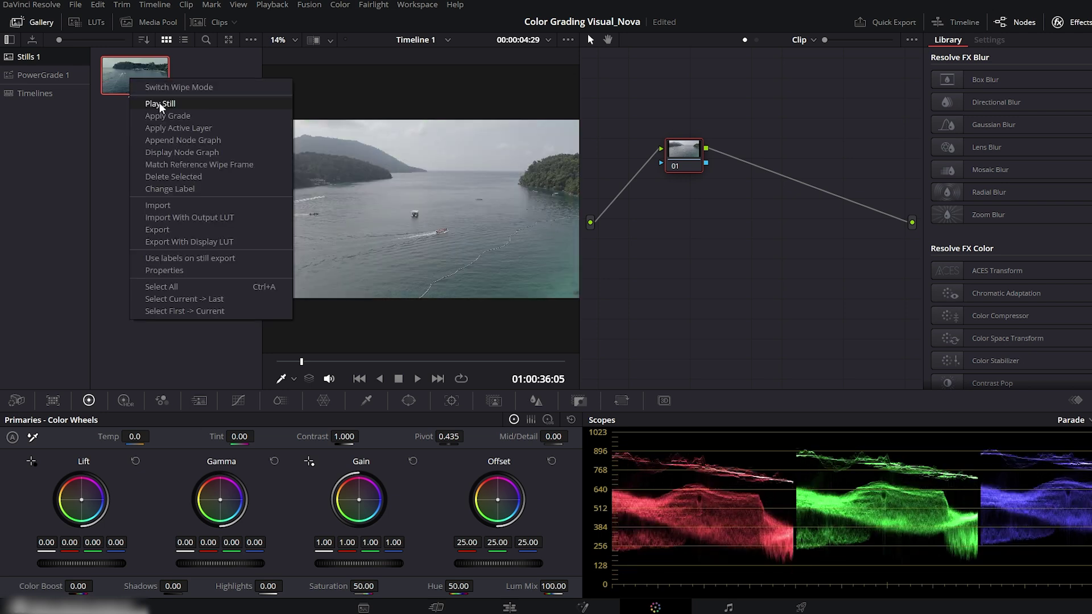
pyautogui.click(162, 116)
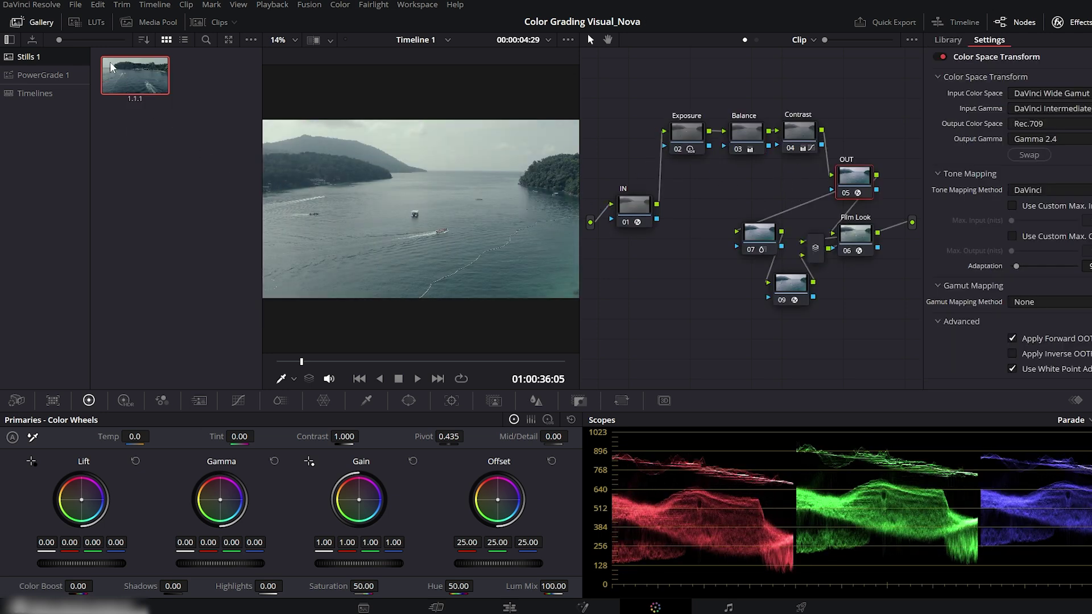
pyautogui.click(19, 22)
pyautogui.click(782, 301)
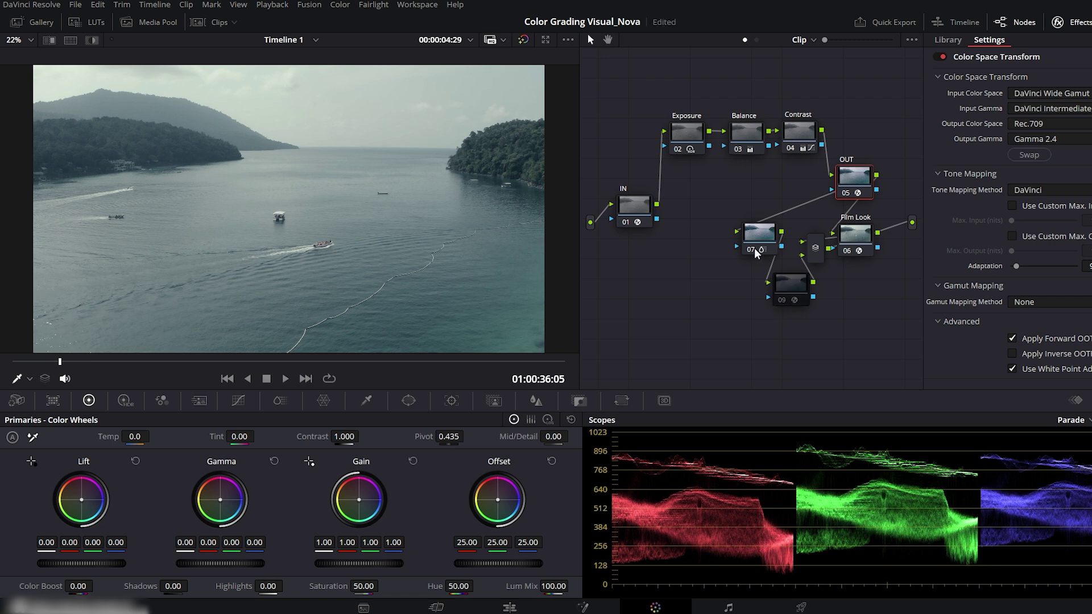
pyautogui.click(754, 248)
pyautogui.click(848, 250)
# - Reset the node grades of the Contrast, Balance and Exposure nodes
pyautogui.click(803, 133)
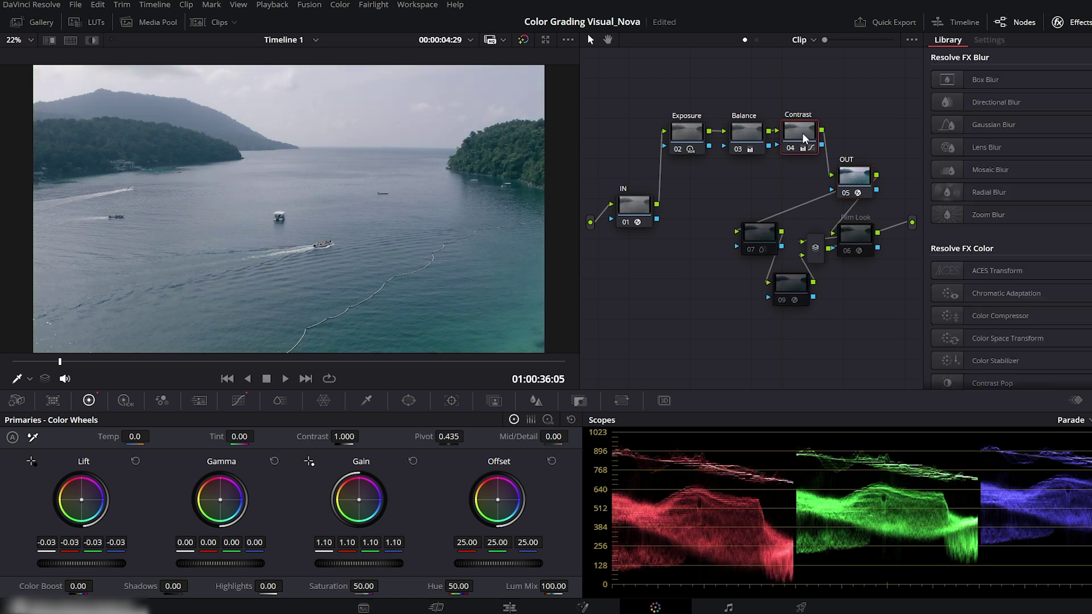
pyautogui.rightClick(804, 133)
pyautogui.click(855, 142)
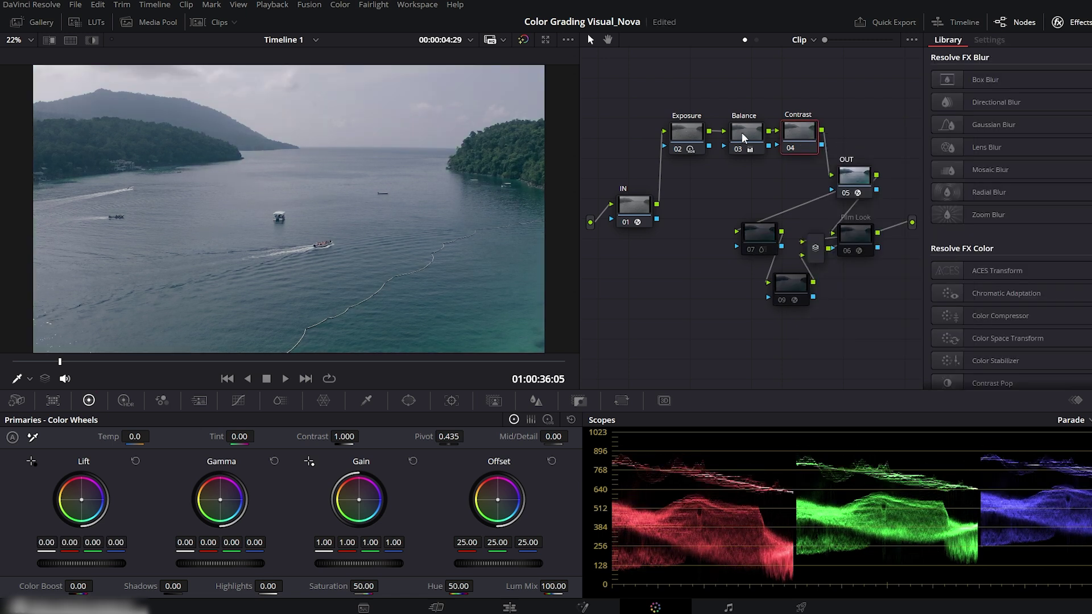
pyautogui.click(742, 132)
pyautogui.rightClick(760, 134)
pyautogui.click(785, 142)
pyautogui.click(689, 142)
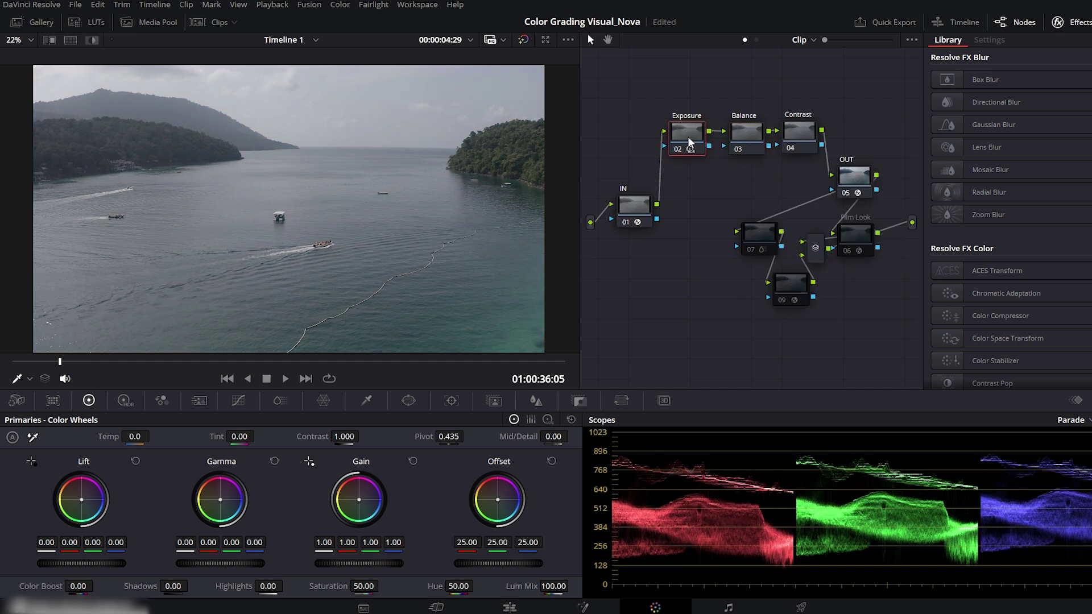
pyautogui.rightClick(689, 142)
pyautogui.click(727, 144)
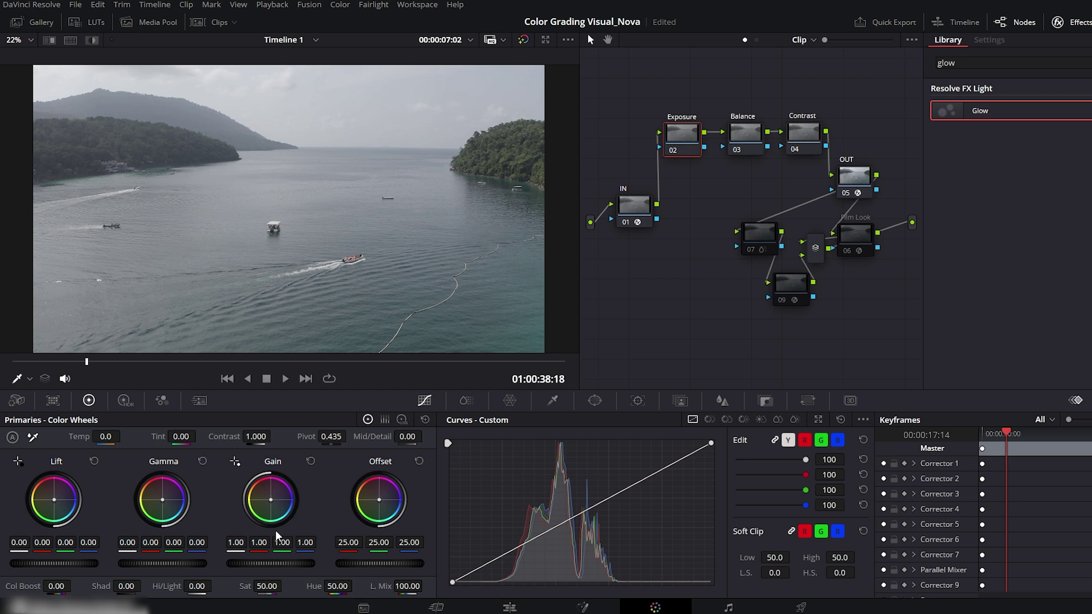
# - Roll the Exposure node's master wheels to Gain 1.05, Gamma 0.02 and Lift -0.02
pyautogui.moveTo(260, 564); pyautogui.dragTo(264, 564)
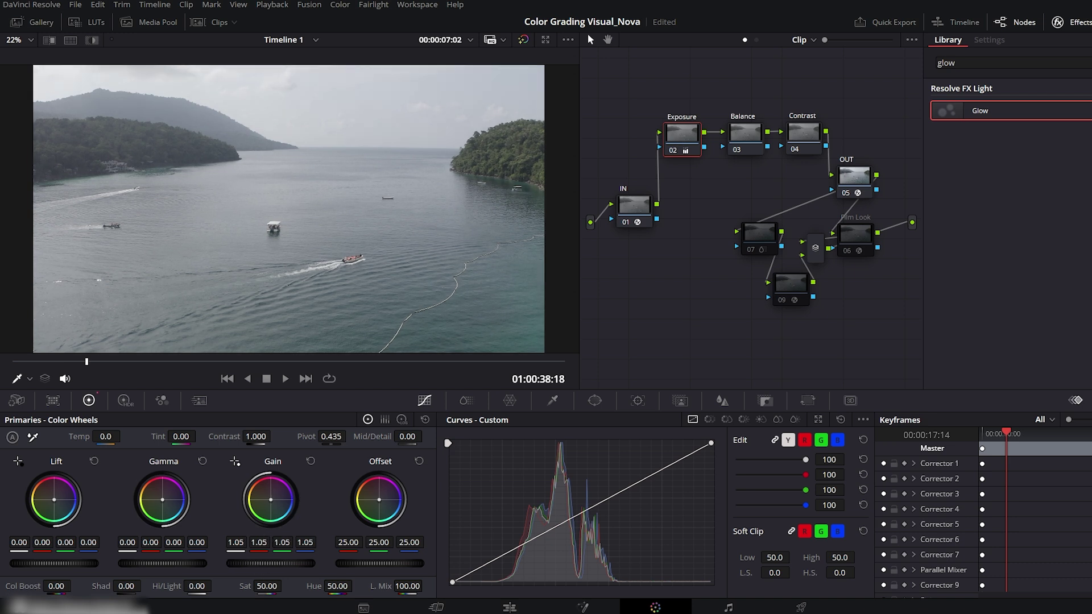
pyautogui.moveTo(158, 564); pyautogui.dragTo(168, 564)
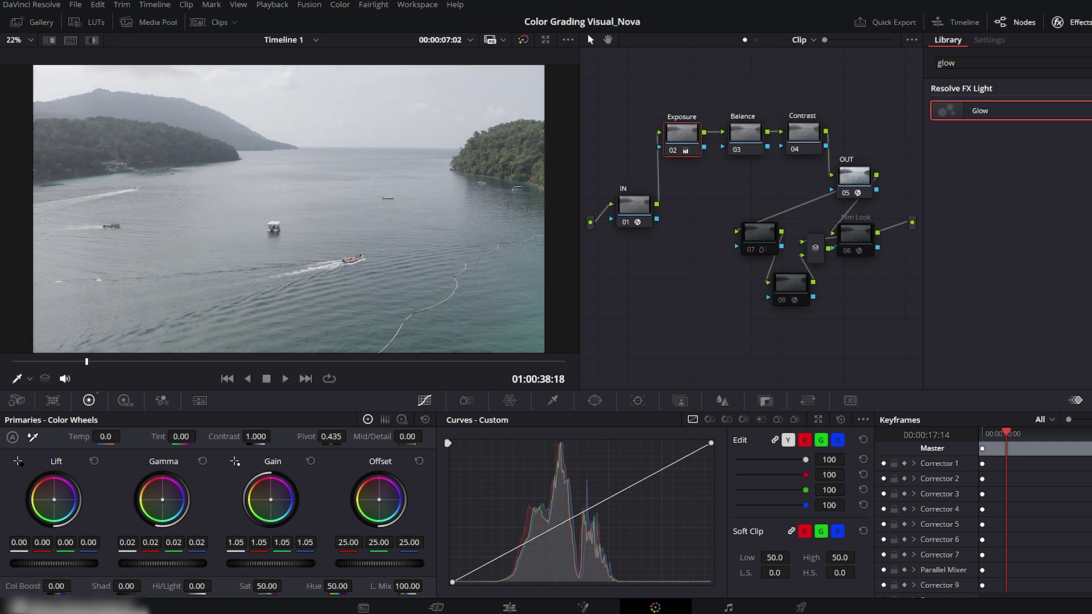
pyautogui.moveTo(57, 564); pyautogui.dragTo(50, 564)
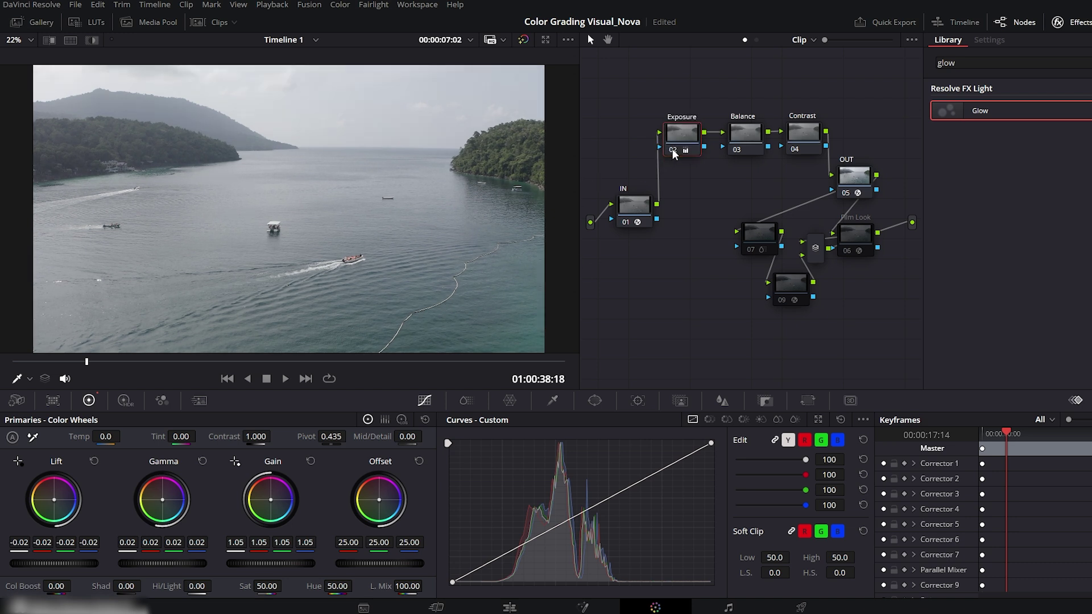
# - Add a serial node named SAT after Exposure with ColorSlice Sat 1.82 and Cyan 1.41
pyautogui.moveTo(674, 155); pyautogui.dragTo(663, 153)
pyautogui.rightClick(685, 134)
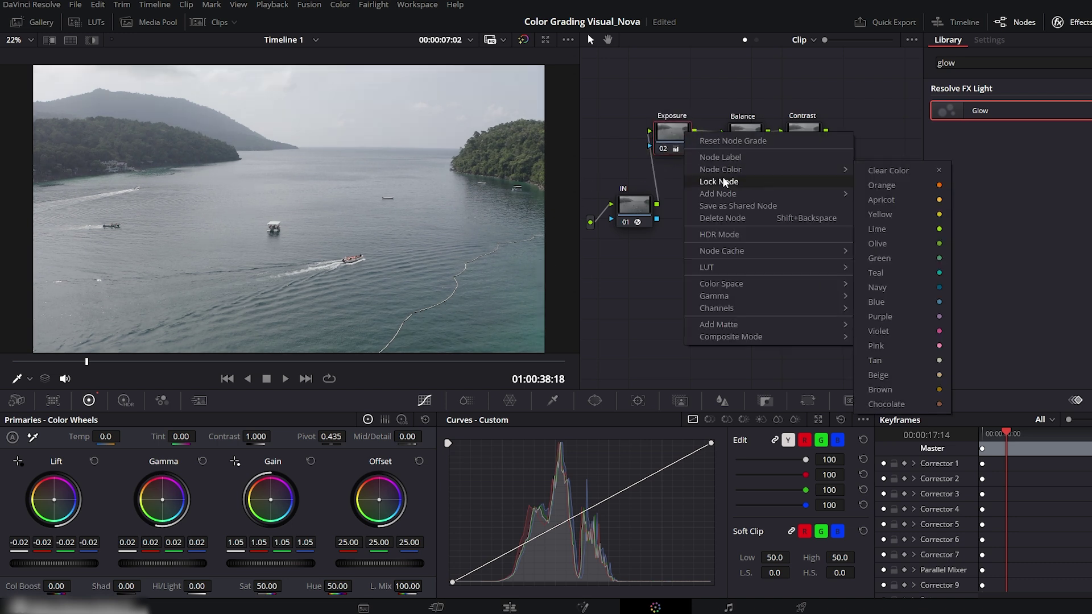
pyautogui.press('Escape')
pyautogui.hotkey('alt', 's')
pyautogui.rightClick(716, 135)
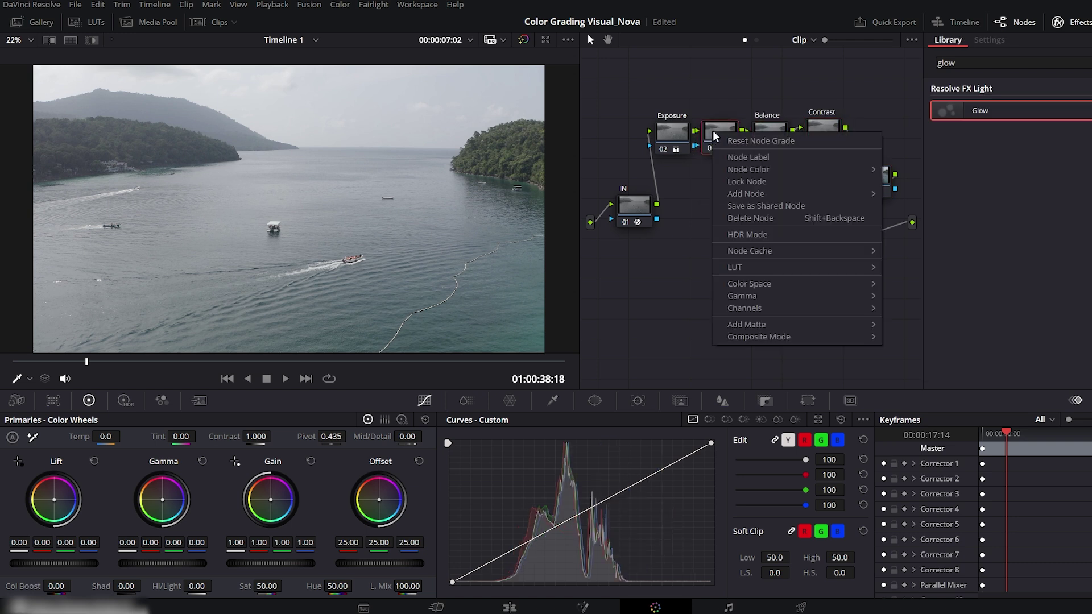
pyautogui.click(721, 157)
pyautogui.click(466, 401)
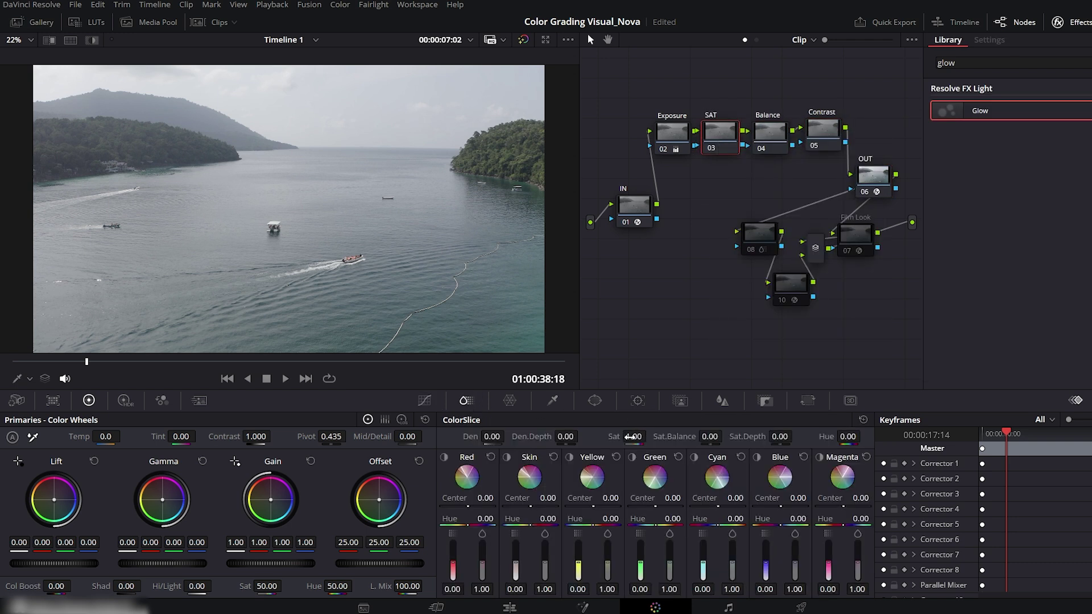
pyautogui.moveTo(631, 437); pyautogui.dragTo(650, 436)
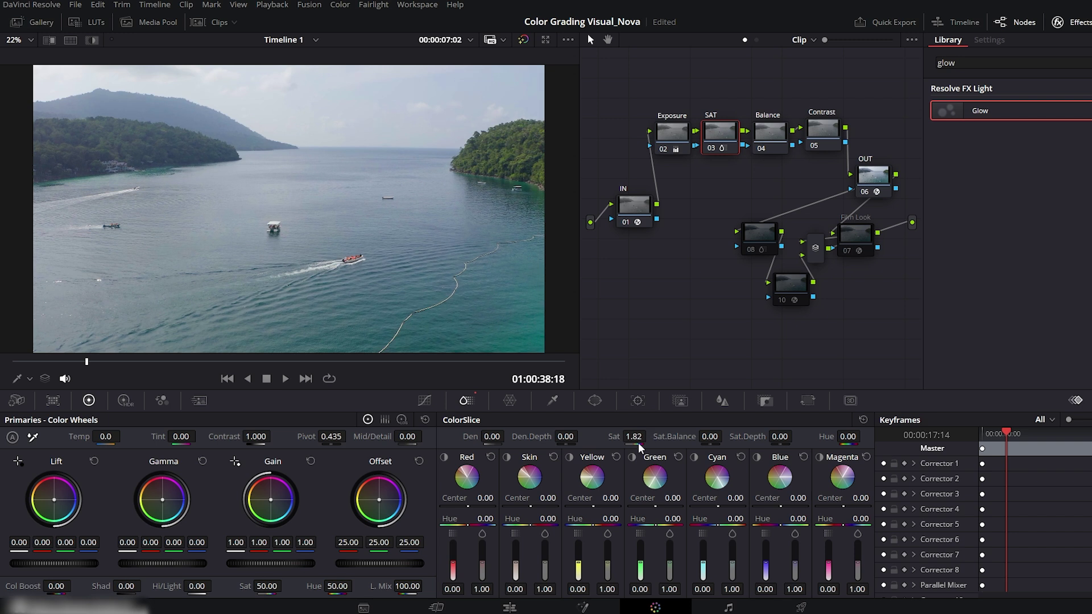
pyautogui.moveTo(734, 565); pyautogui.dragTo(734, 559)
# - Toggle the SAT node off and on to compare the boosted saturation
pyautogui.click(712, 147)
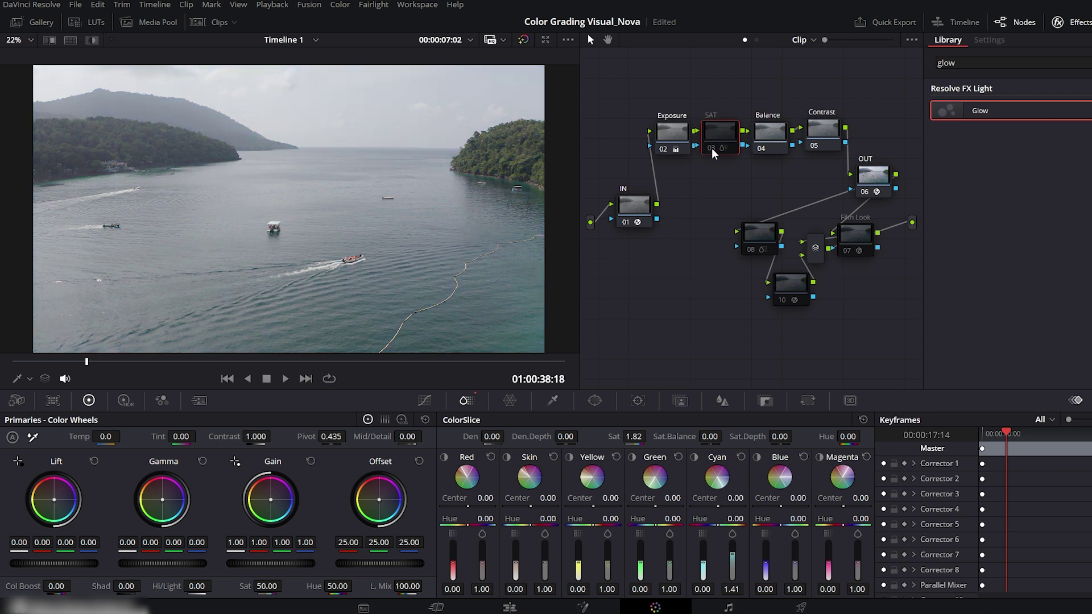
pyautogui.click(712, 148)
pyautogui.click(712, 148)
pyautogui.click(712, 148)
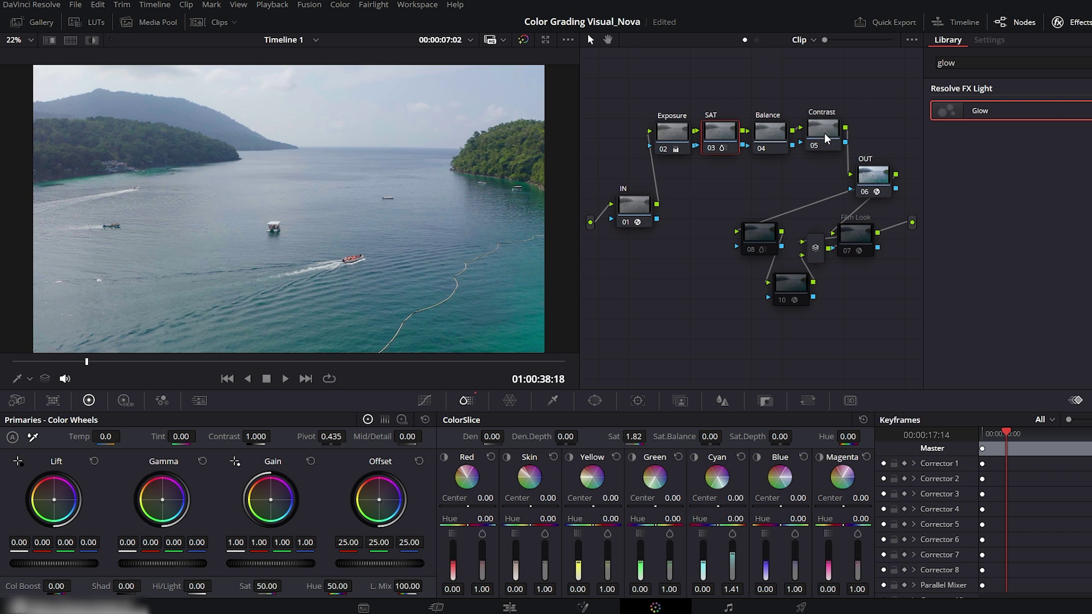
# - Shape an S-curve on the Contrast node's custom curve, lowering shadows and raising highlights
pyautogui.moveTo(824, 132); pyautogui.dragTo(825, 135)
pyautogui.click(424, 401)
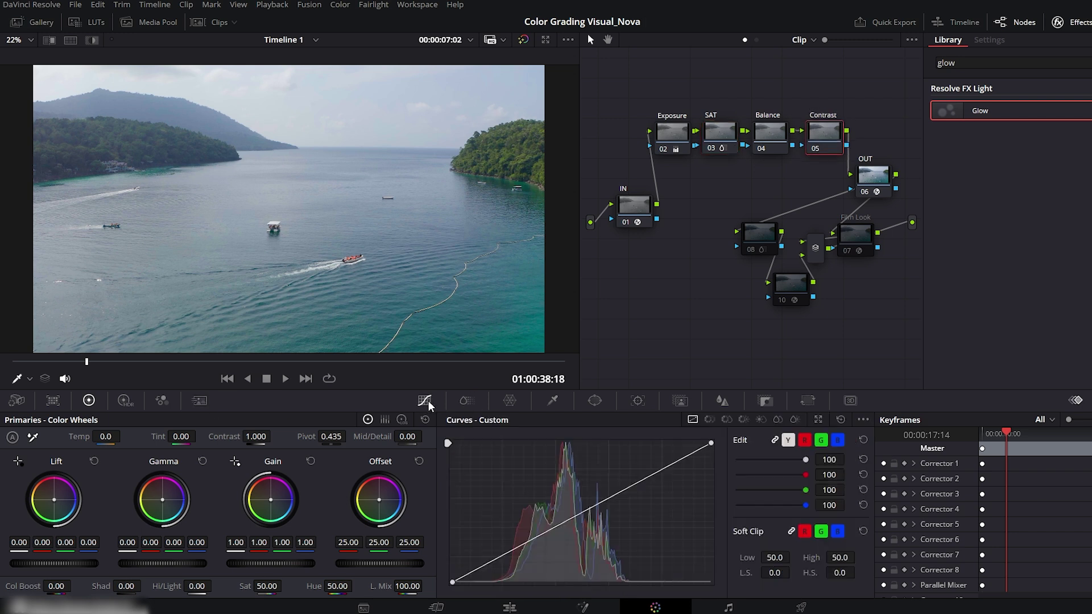
pyautogui.click(662, 467)
pyautogui.click(500, 555)
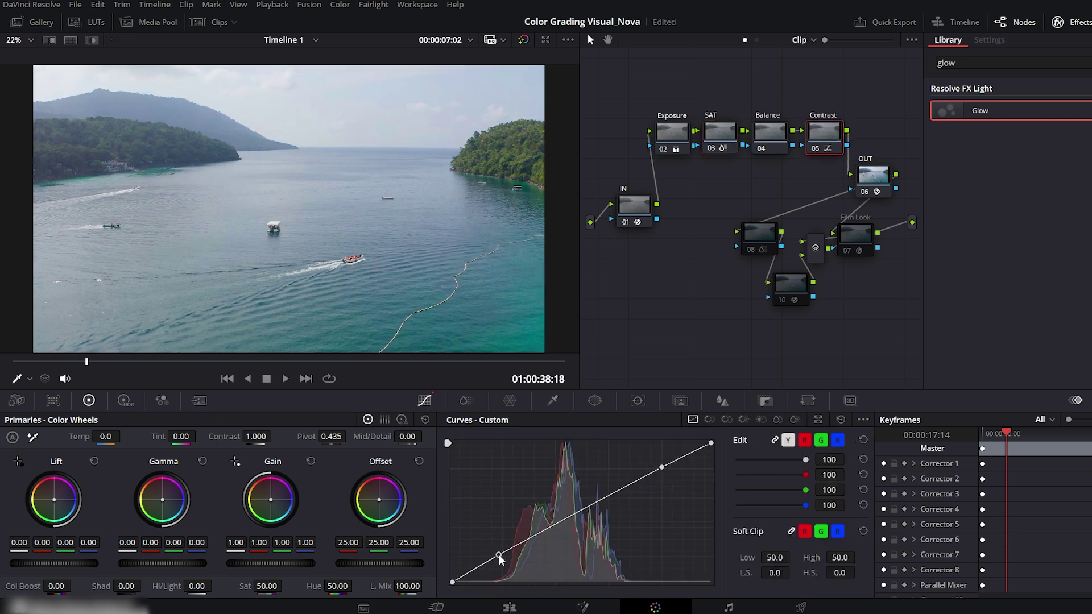
pyautogui.moveTo(500, 555); pyautogui.dragTo(506, 565)
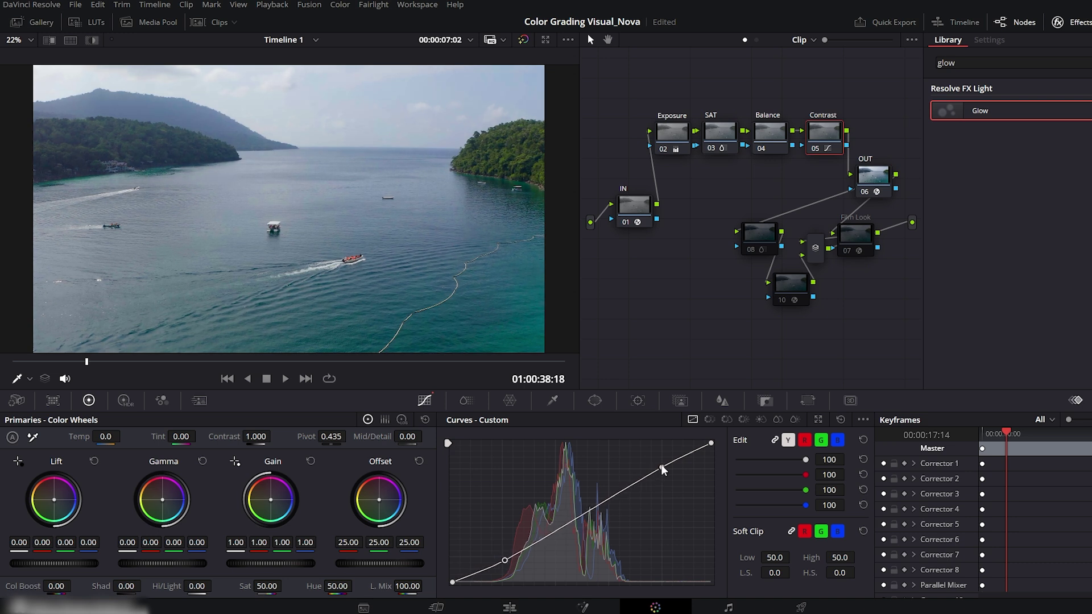
pyautogui.moveTo(662, 467); pyautogui.dragTo(659, 465)
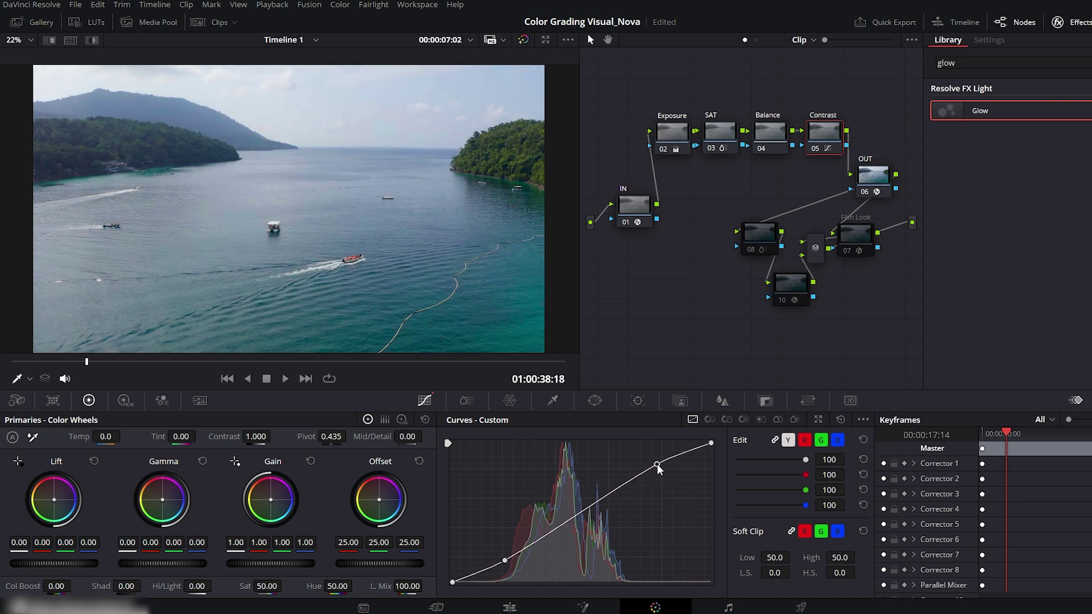
pyautogui.moveTo(658, 469); pyautogui.dragTo(657, 469)
pyautogui.moveTo(504, 563); pyautogui.dragTo(508, 565)
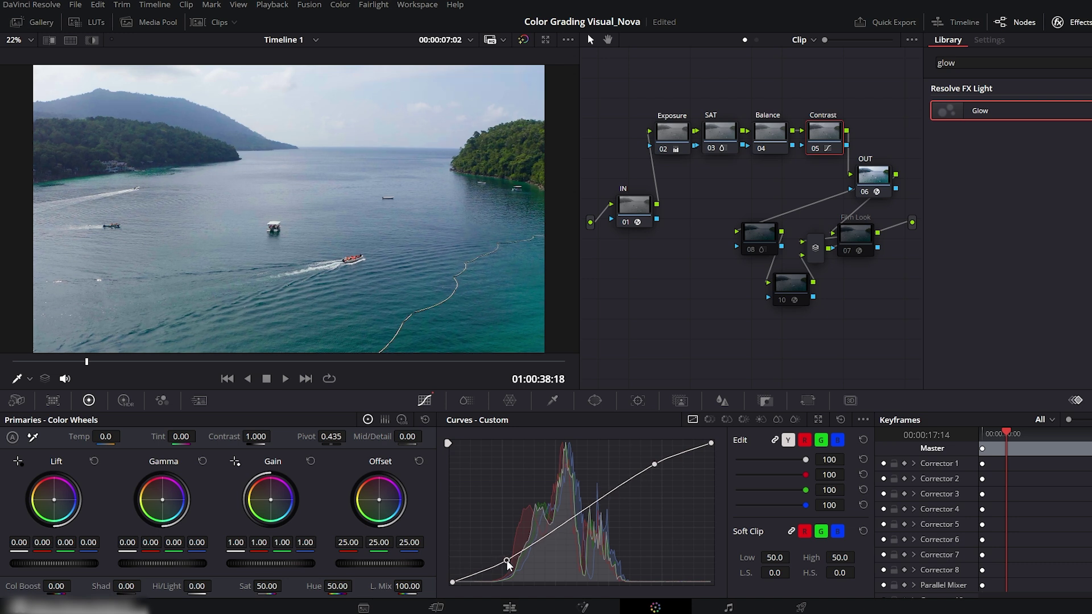
# - Toggle the Contrast node off and on to compare the S-curve
pyautogui.click(816, 149)
pyautogui.click(815, 149)
pyautogui.click(816, 150)
pyautogui.click(816, 150)
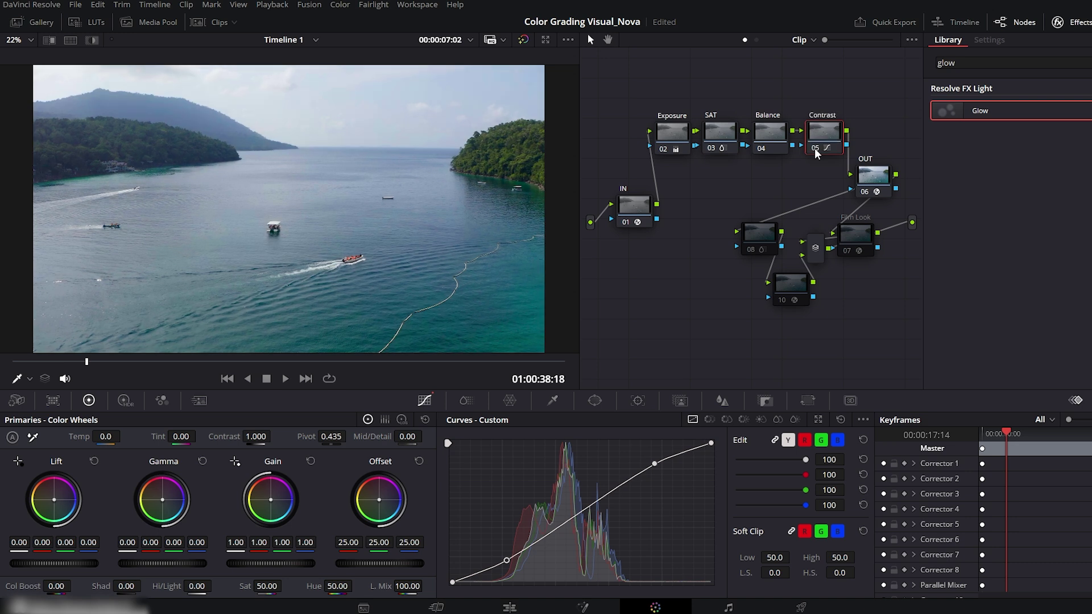
pyautogui.click(768, 138)
# - Rename the Balance node to GLOW and apply the Glow effect to it
pyautogui.rightClick(768, 138)
pyautogui.click(784, 157)
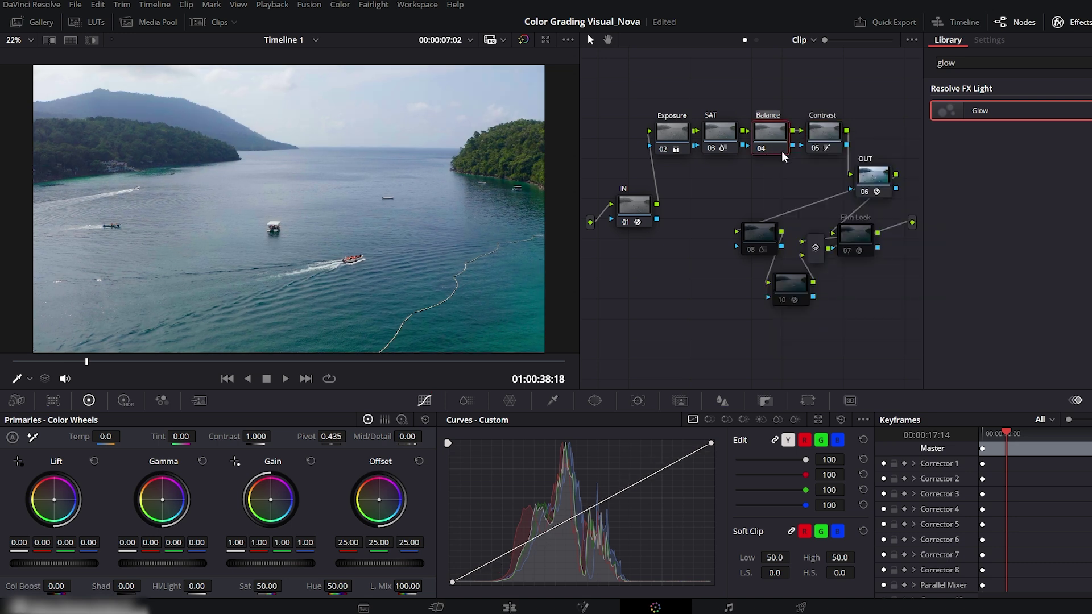
pyautogui.write('GLOW')
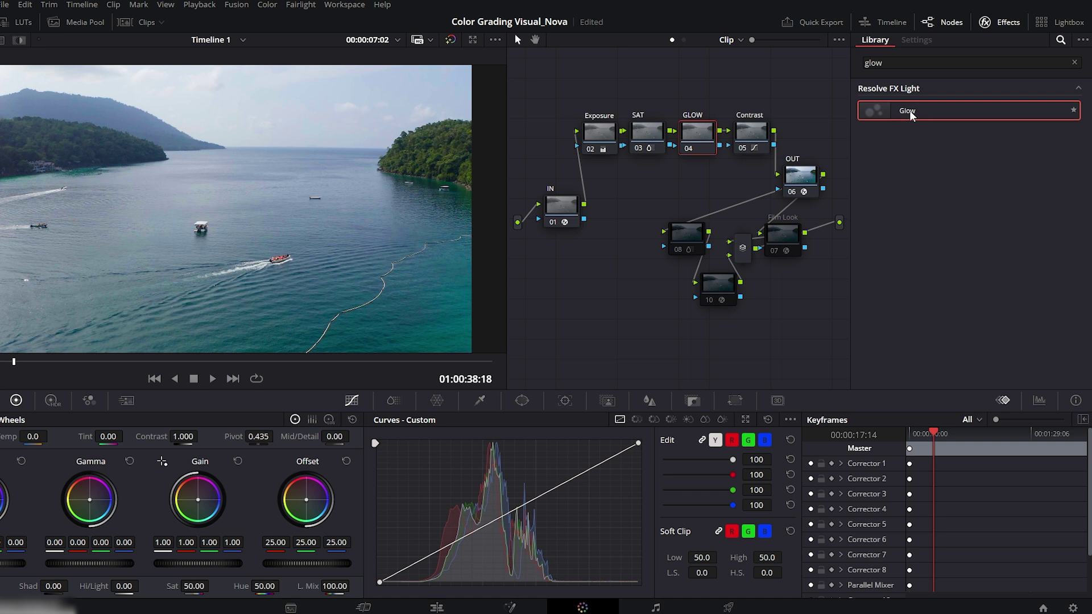
pyautogui.moveTo(913, 114); pyautogui.dragTo(704, 139)
# - Set Glow Shine Threshold 0.559, Spread 0.991 and Gain 0.862, then toggle the node to compare
pyautogui.moveTo(988, 122); pyautogui.dragTo(975, 125)
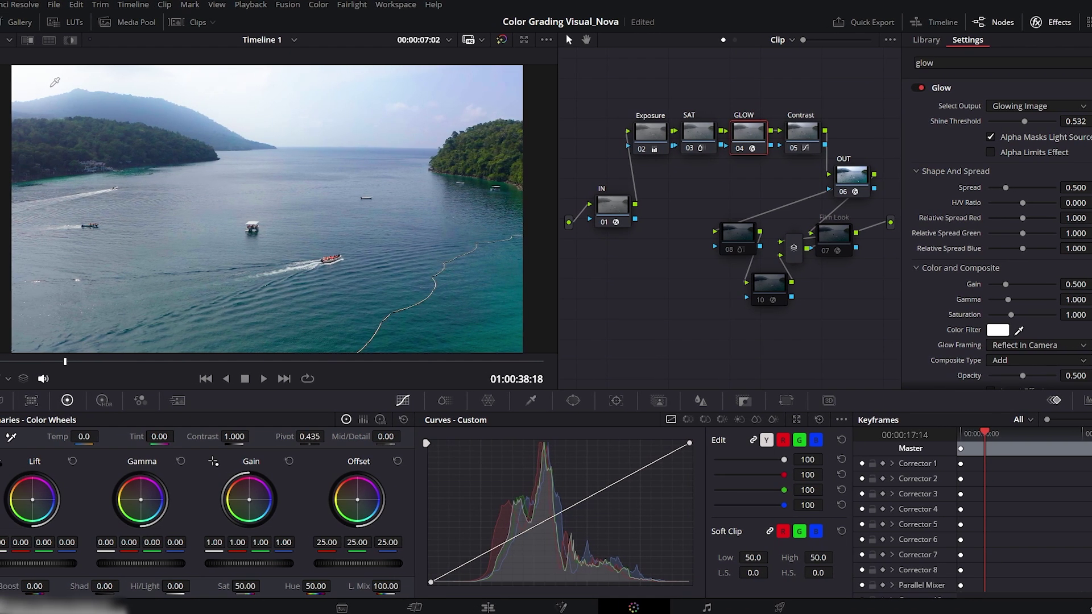
pyautogui.moveTo(1025, 121); pyautogui.dragTo(1026, 126)
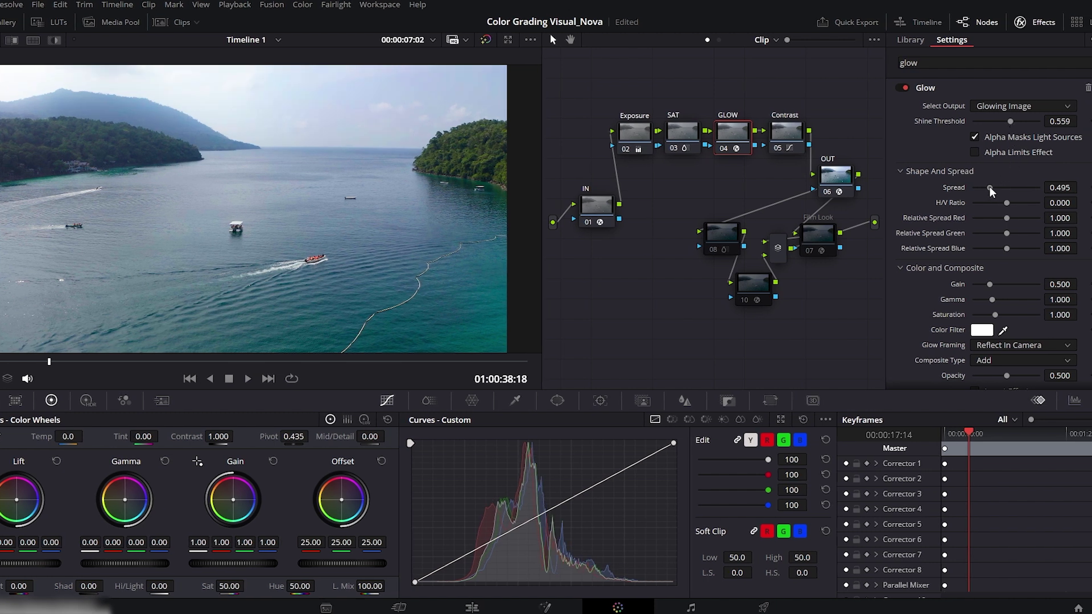
pyautogui.moveTo(990, 188); pyautogui.dragTo(1007, 186)
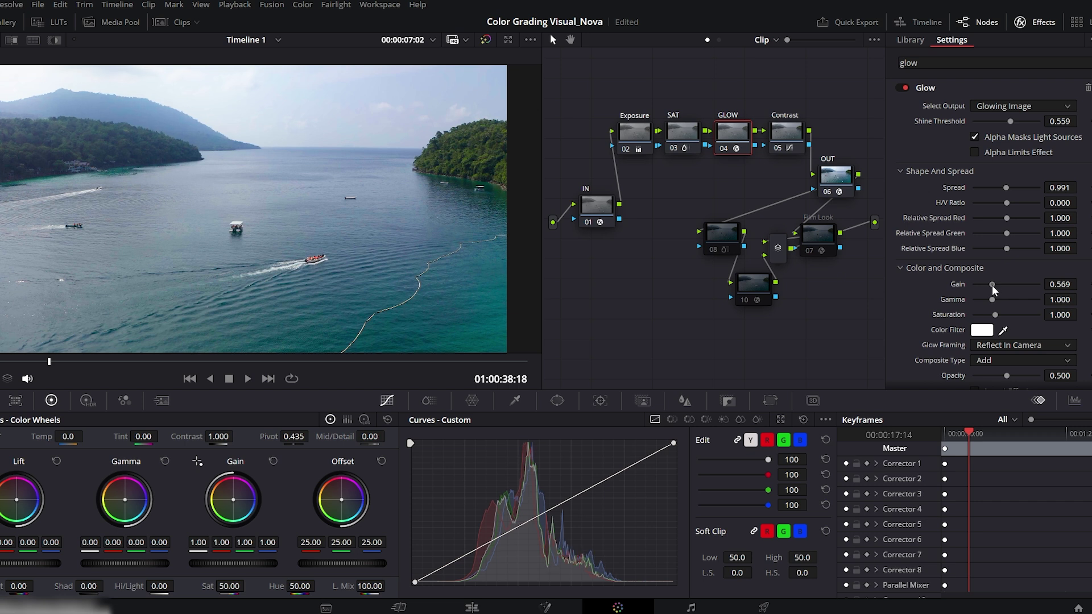
pyautogui.moveTo(990, 285); pyautogui.dragTo(1003, 285)
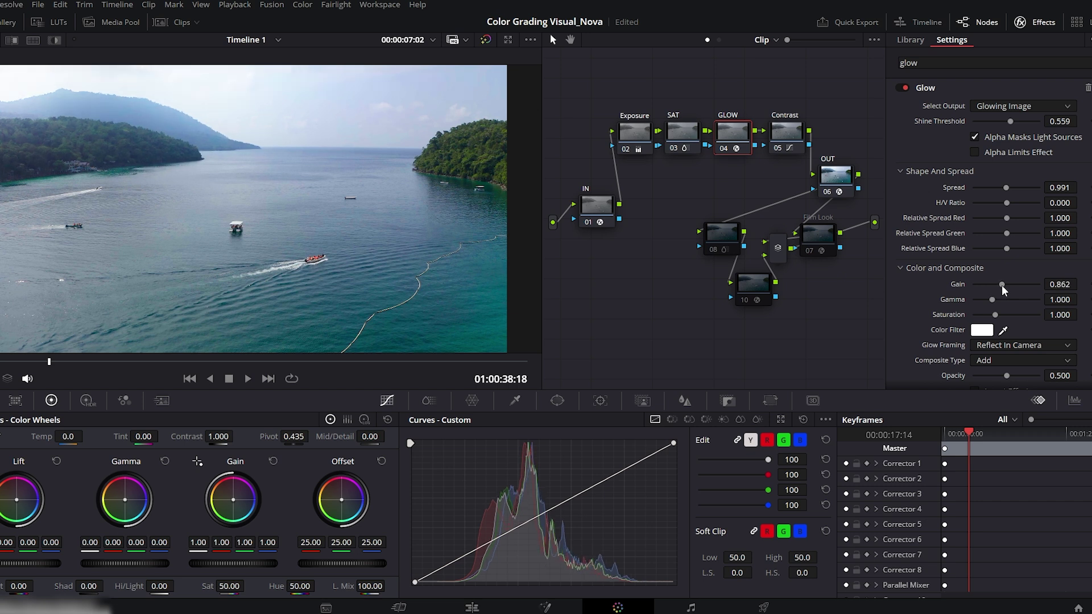
pyautogui.click(723, 149)
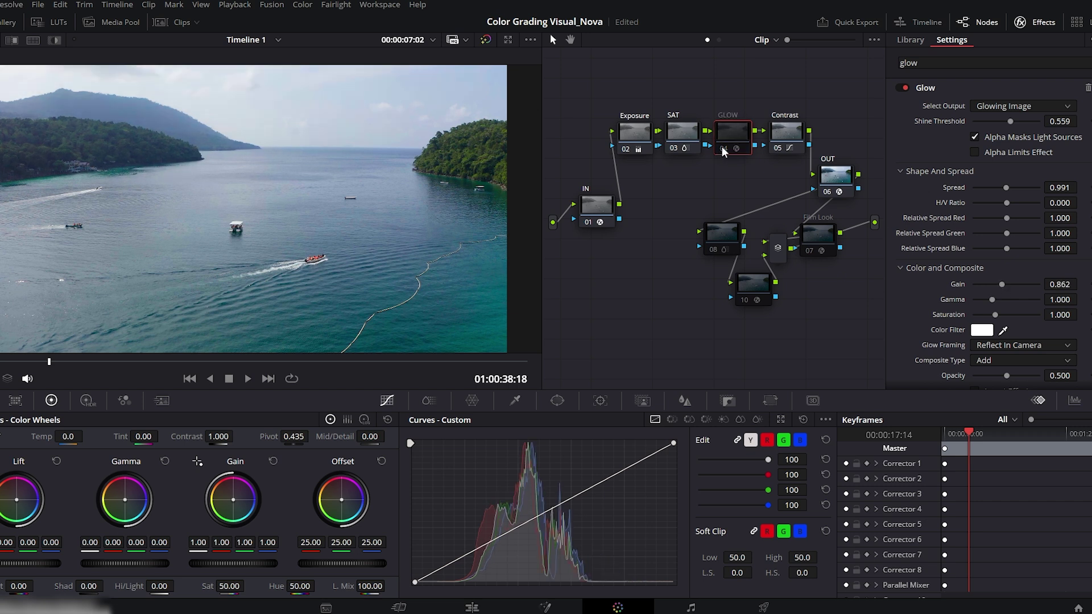
pyautogui.click(724, 149)
pyautogui.click(724, 149)
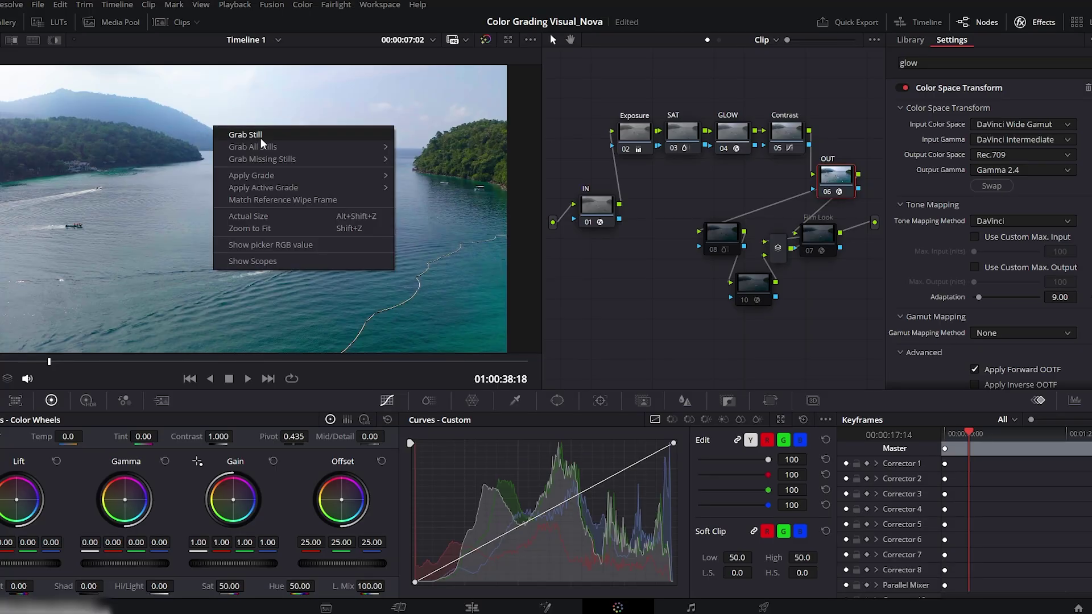
# - Grab still 1.2.1 of the vibrant grade and open the Gallery
pyautogui.click(285, 133)
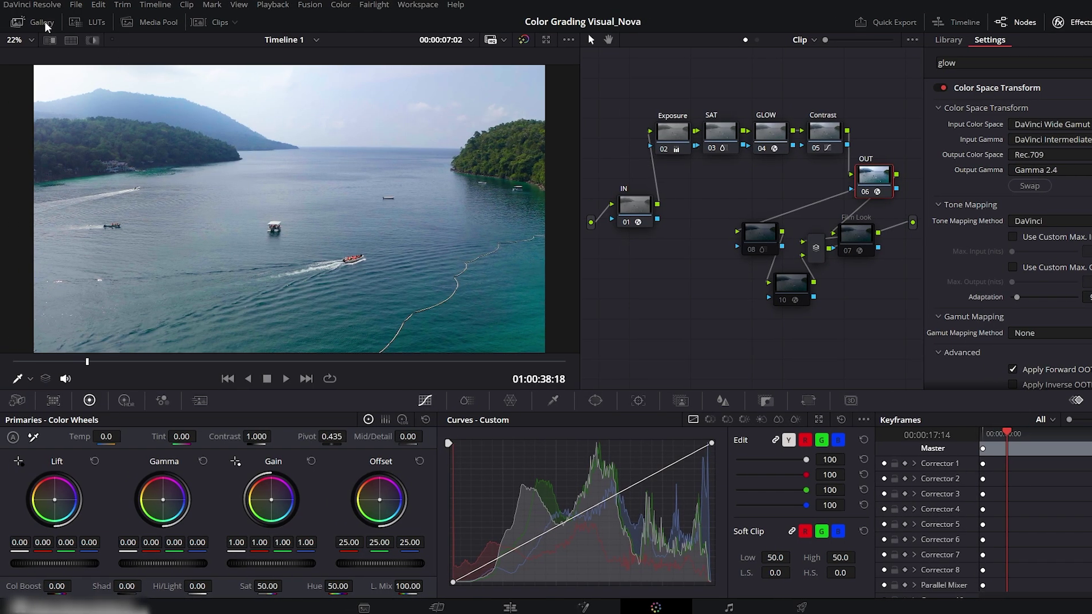
pyautogui.click(17, 22)
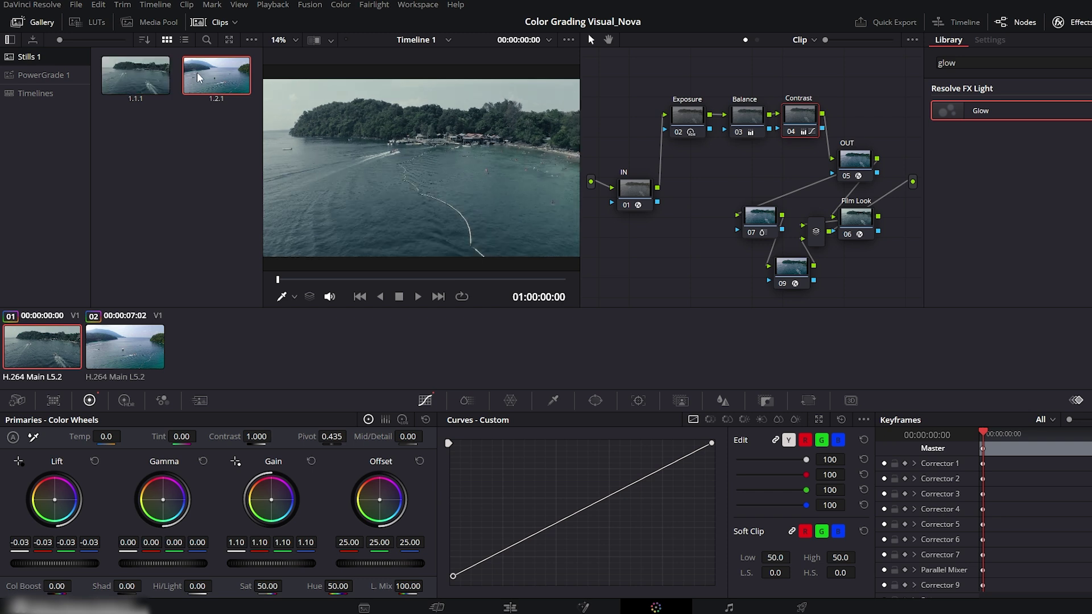